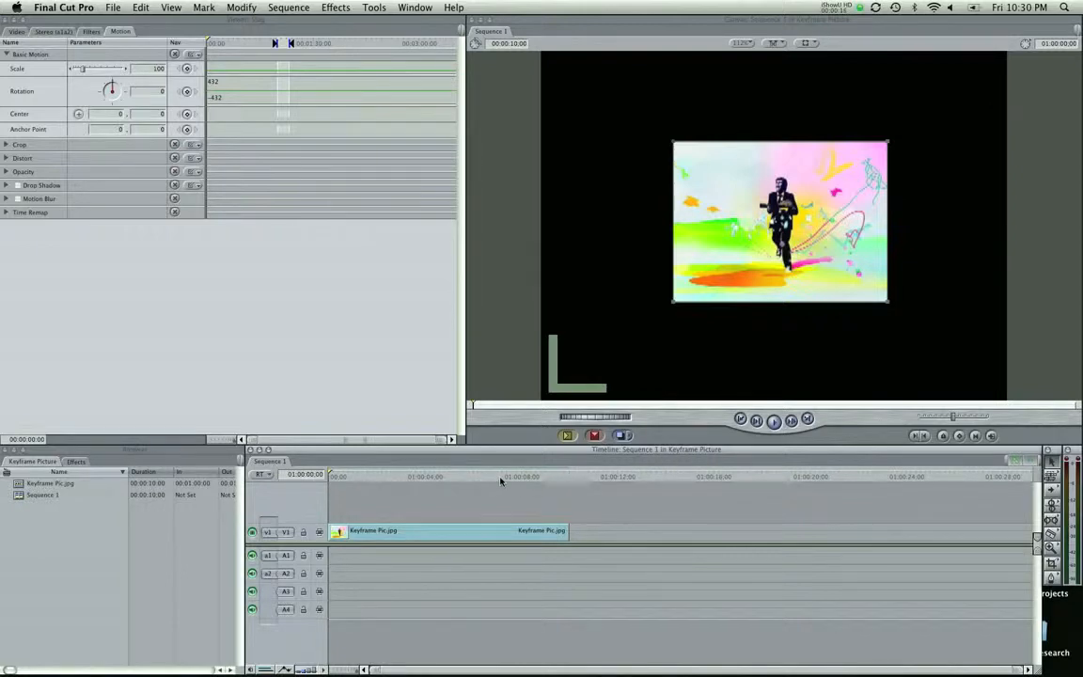
{"action": "left_click", "coordinate": [491, 477]}
{"action": "left_click_drag", "start_coordinate": [489, 479], "coordinate": [338, 481]}
{"action": "left_click_drag", "start_coordinate": [338, 478], "coordinate": [394, 486]}
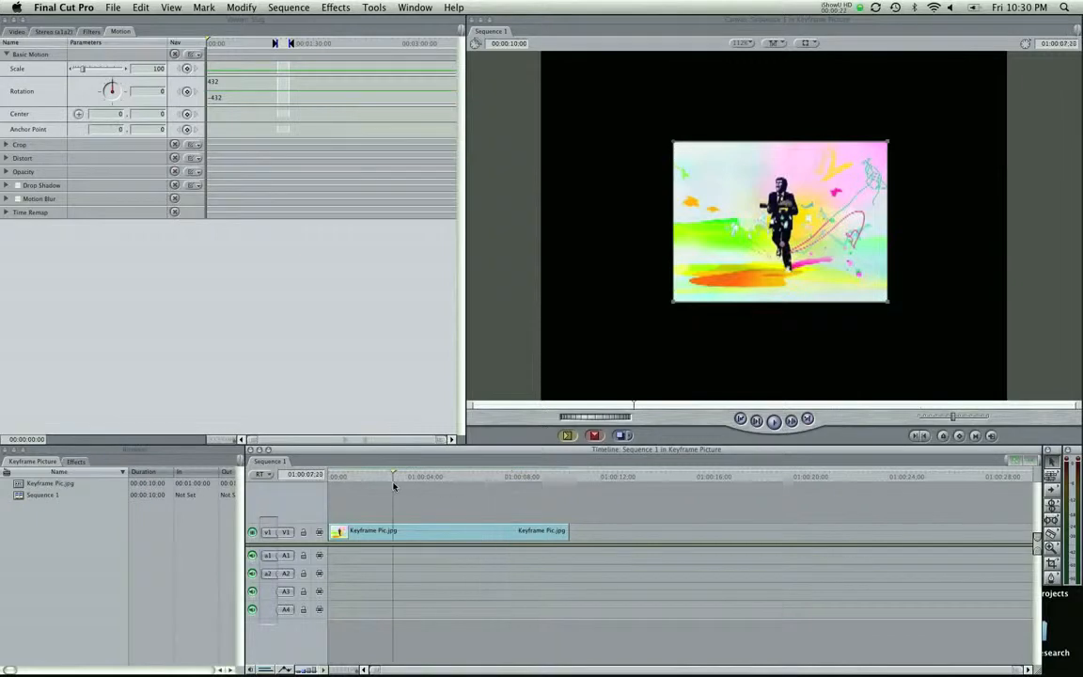
{"action": "left_click_drag", "start_coordinate": [395, 479], "coordinate": [308, 476]}
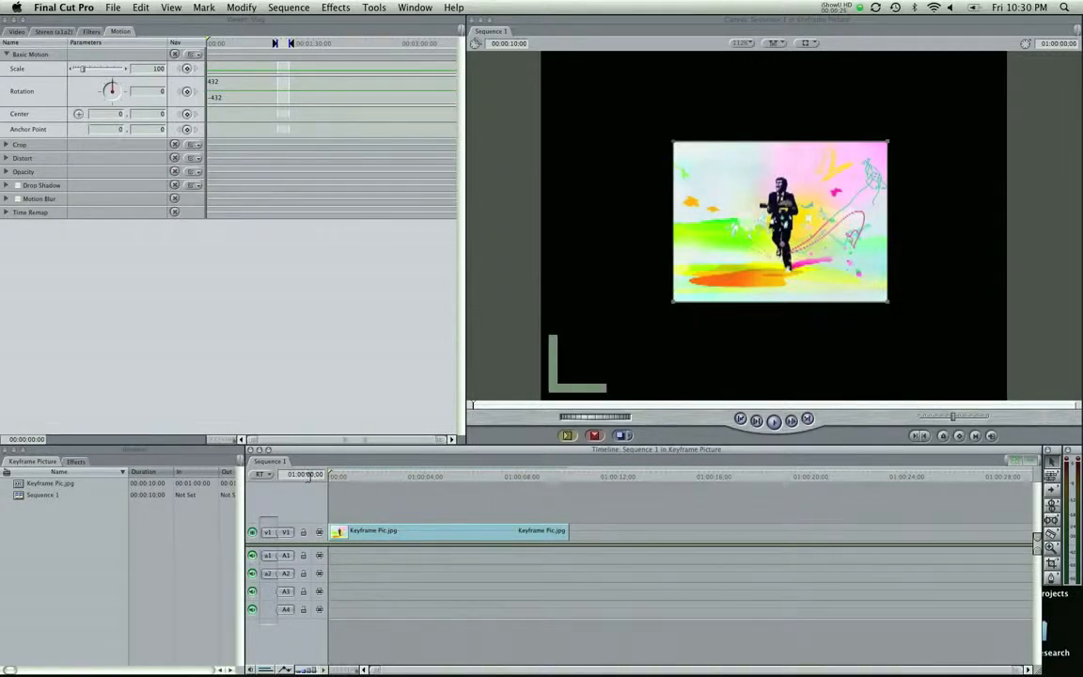
{"action": "left_click", "coordinate": [727, 263]}
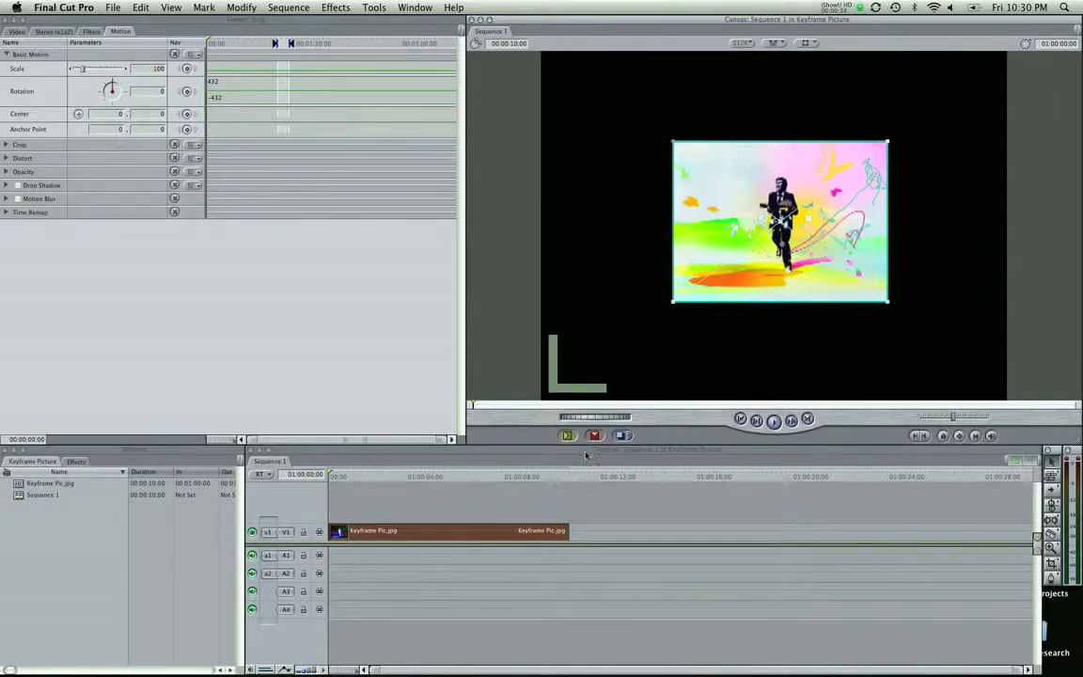
{"action": "left_click", "coordinate": [442, 502]}
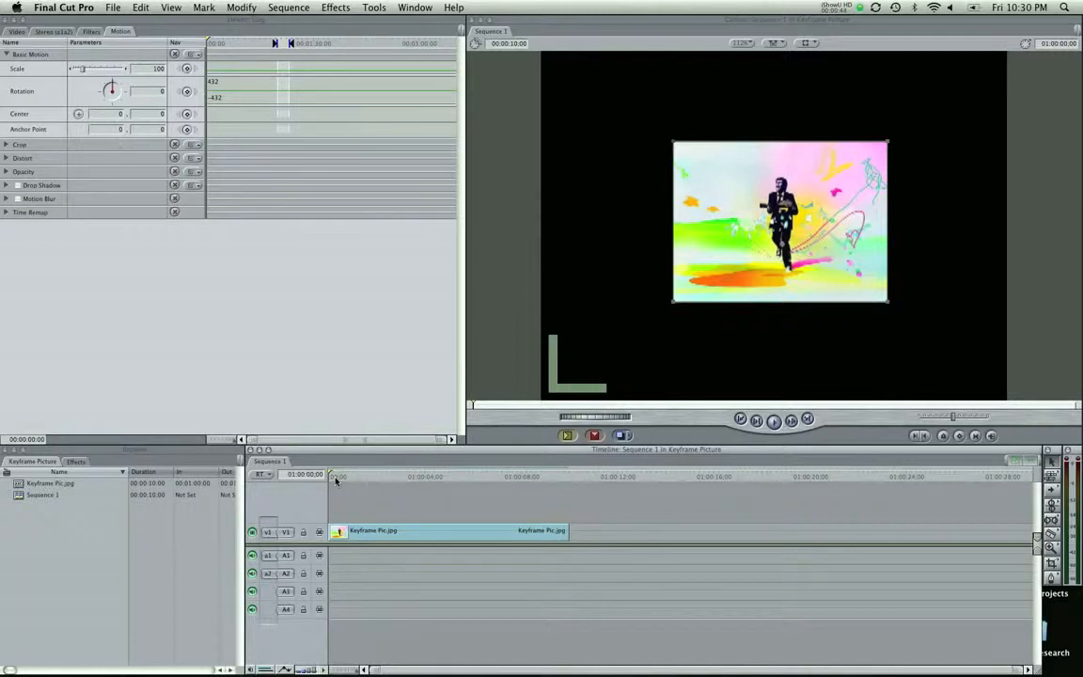
Step: Open the motion settings of the Keyframe Pic.jpg clip, scale the picture to 51 and place it in the frame's upper-right corner
{"action": "left_click", "coordinate": [389, 536]}
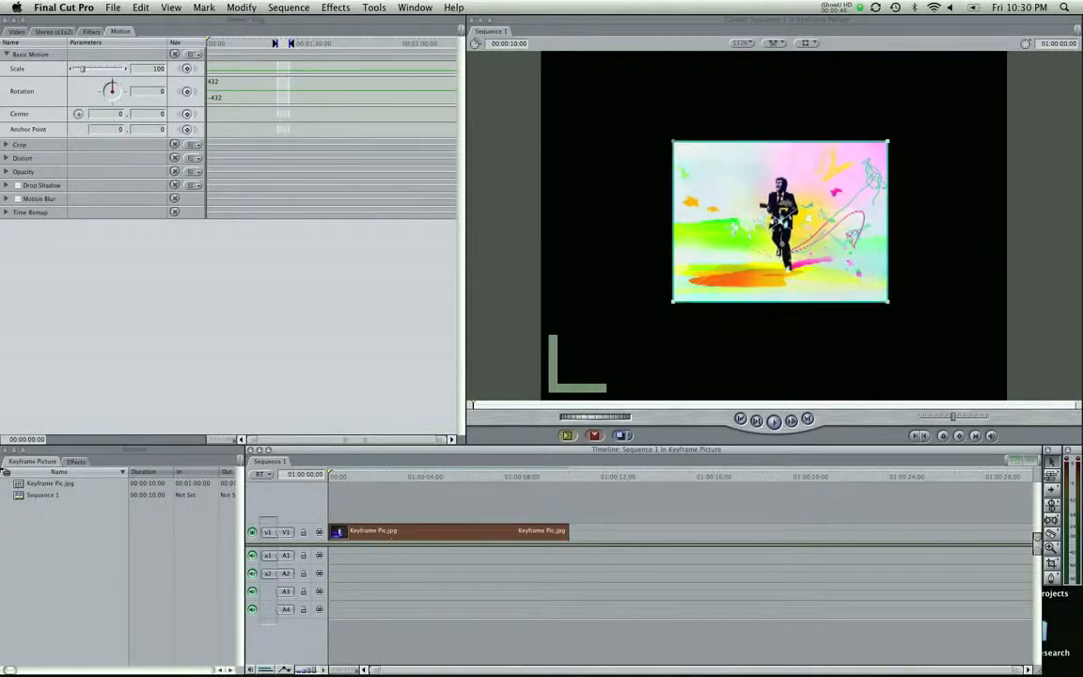
{"action": "double_click", "coordinate": [356, 530]}
{"action": "left_click_drag", "start_coordinate": [673, 301], "coordinate": [829, 163]}
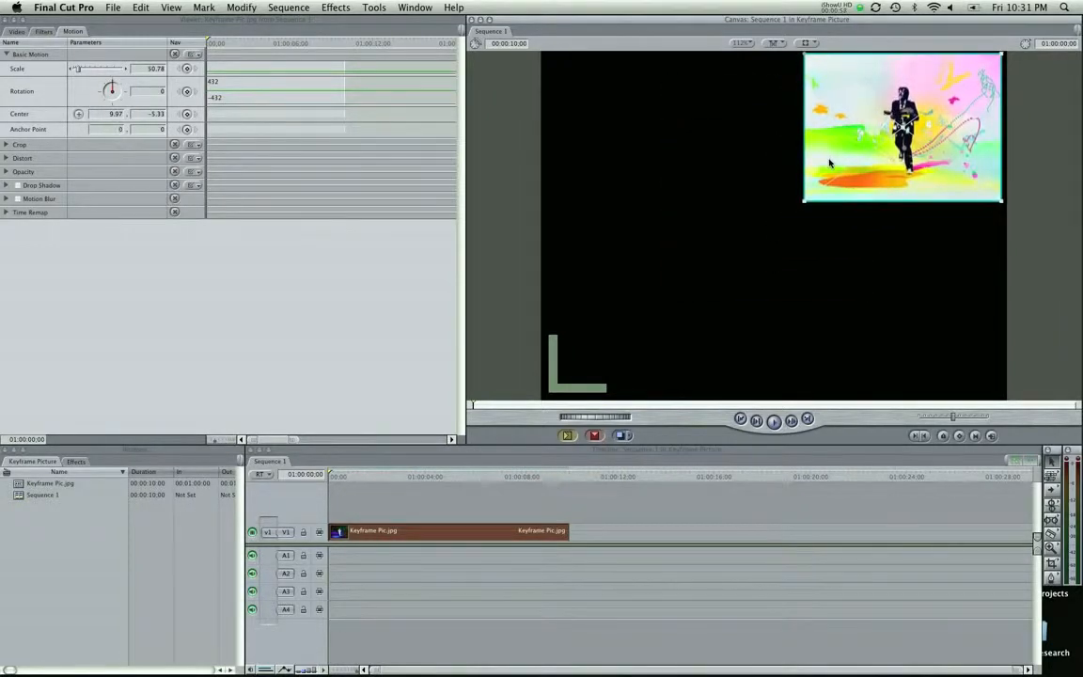
{"action": "double_click", "coordinate": [526, 530]}
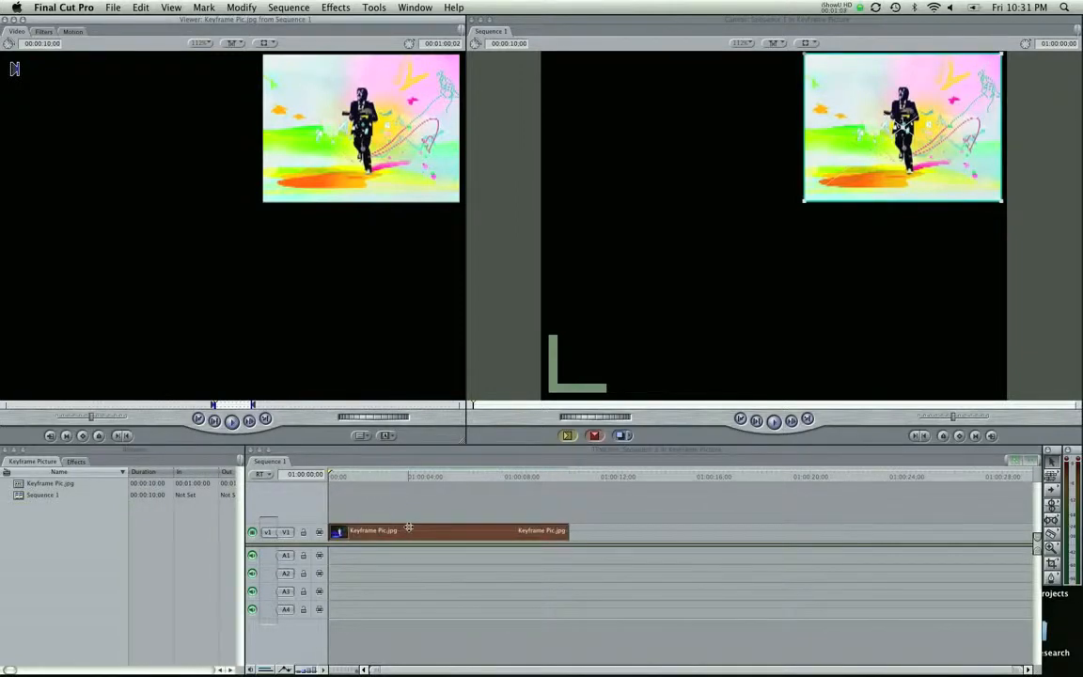
{"action": "left_click", "coordinate": [75, 33]}
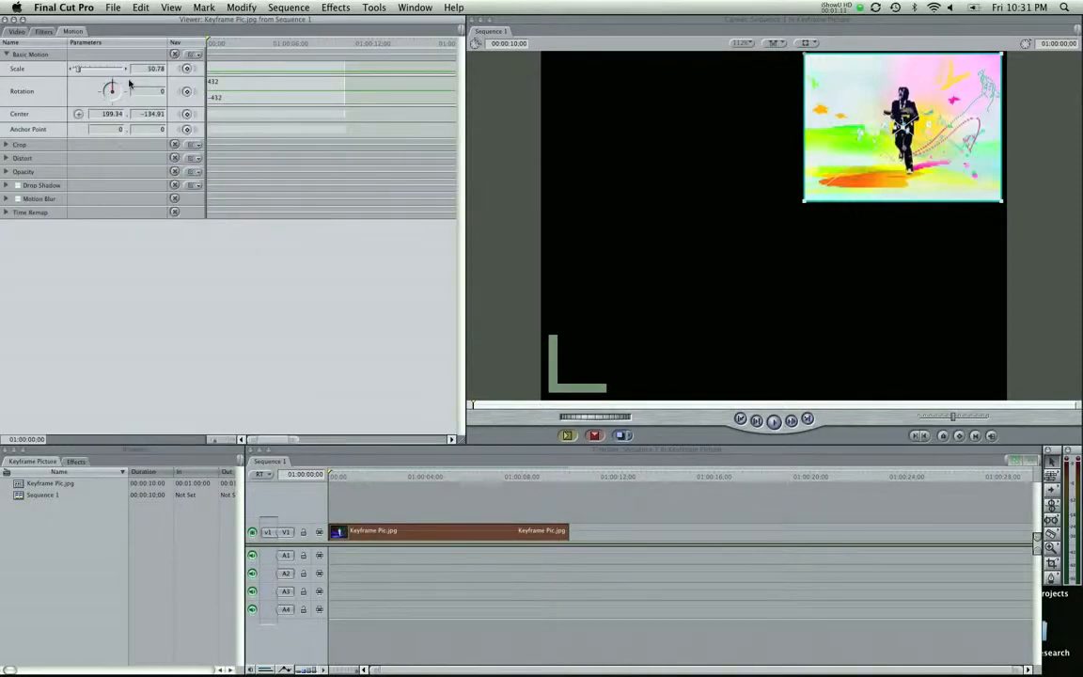
{"action": "left_click_drag", "start_coordinate": [78, 67], "coordinate": [76, 69]}
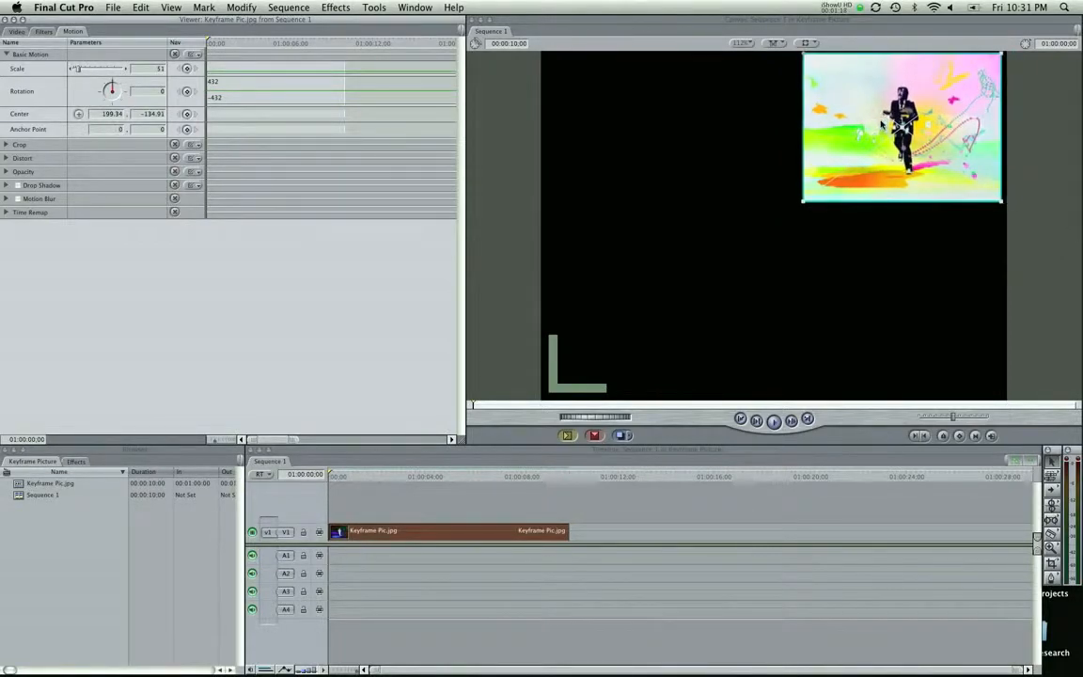
{"action": "left_click_drag", "start_coordinate": [879, 125], "coordinate": [864, 124]}
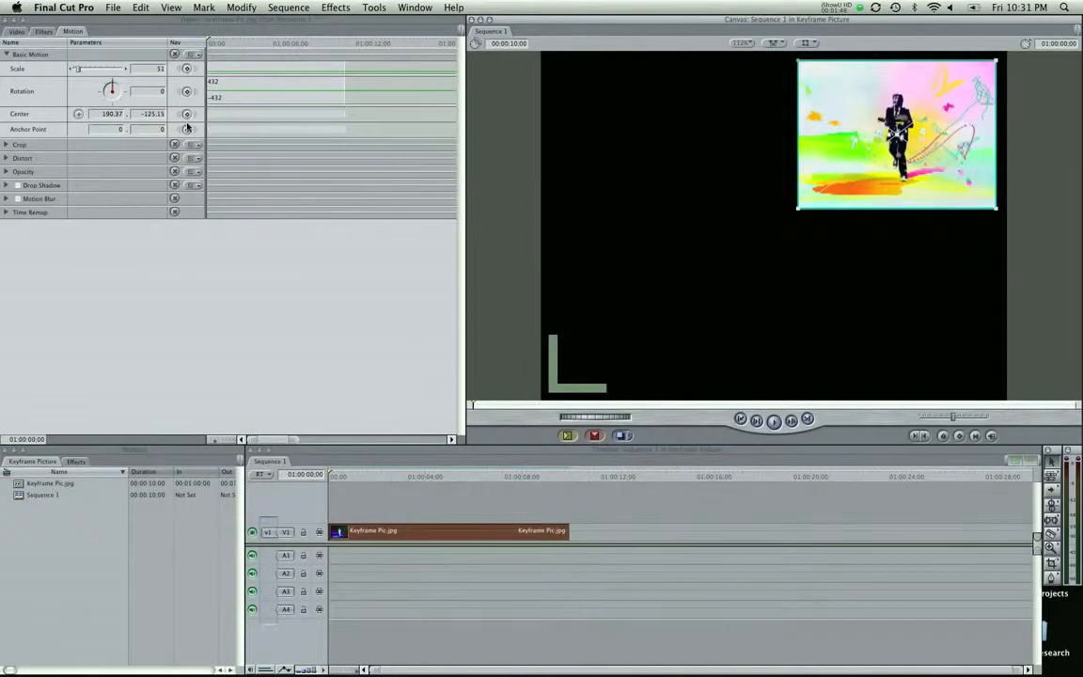
Step: Nudge the picture's center to about 191, -127 and add a motion keyframe at the clip's start
{"action": "left_click", "coordinate": [959, 437]}
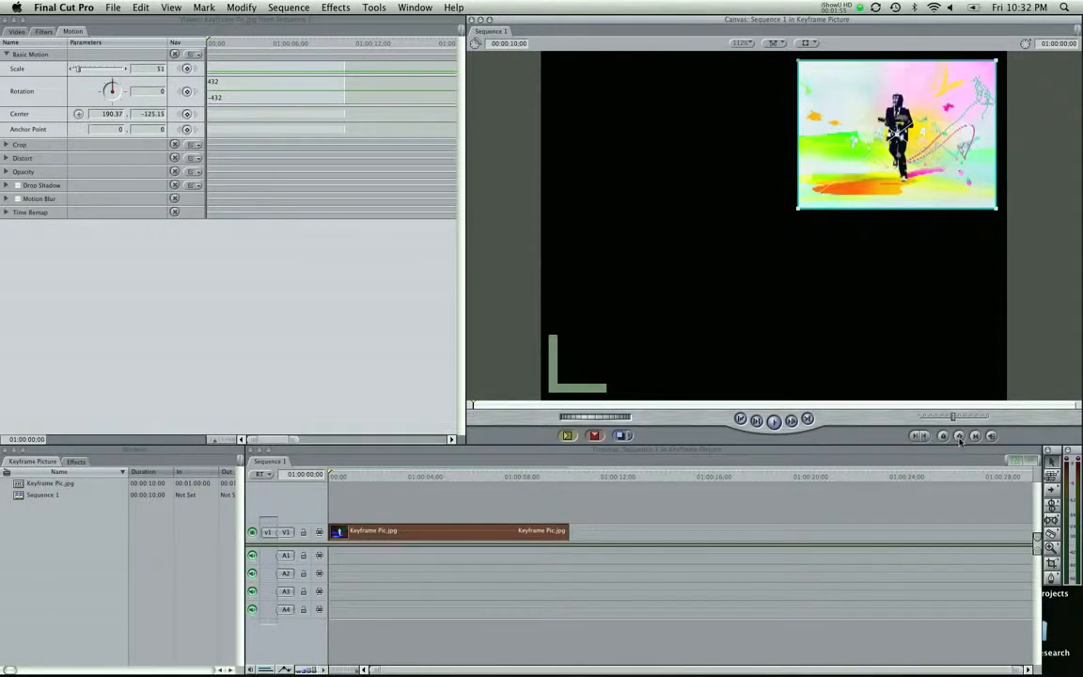
{"action": "left_click", "coordinate": [330, 478]}
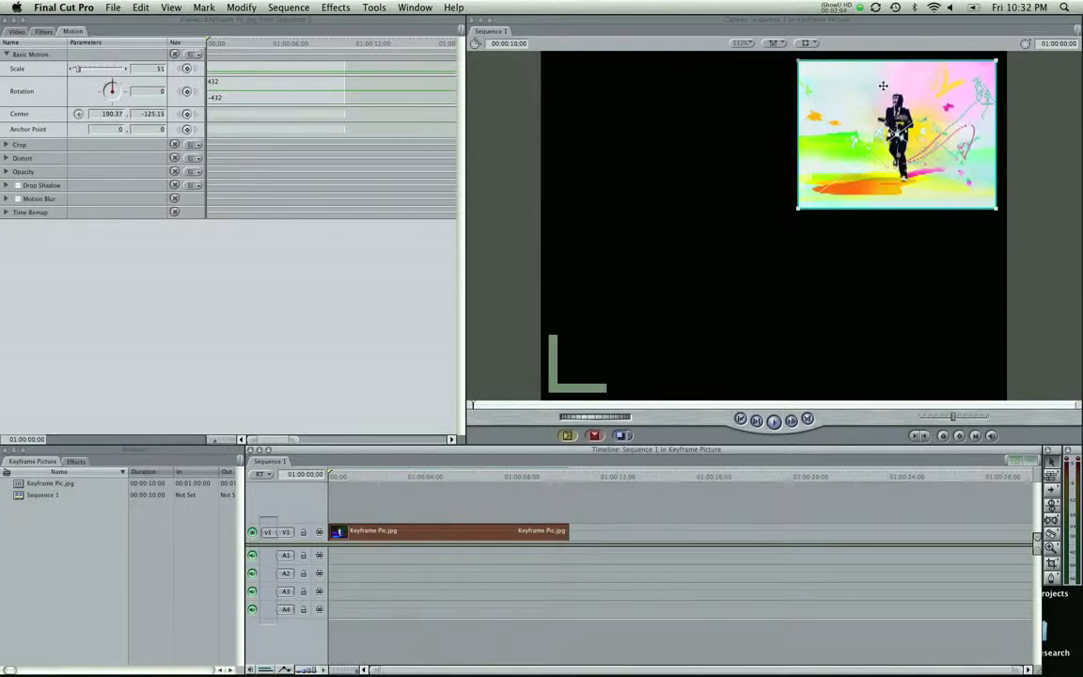
{"action": "left_click_drag", "start_coordinate": [922, 101], "coordinate": [923, 99]}
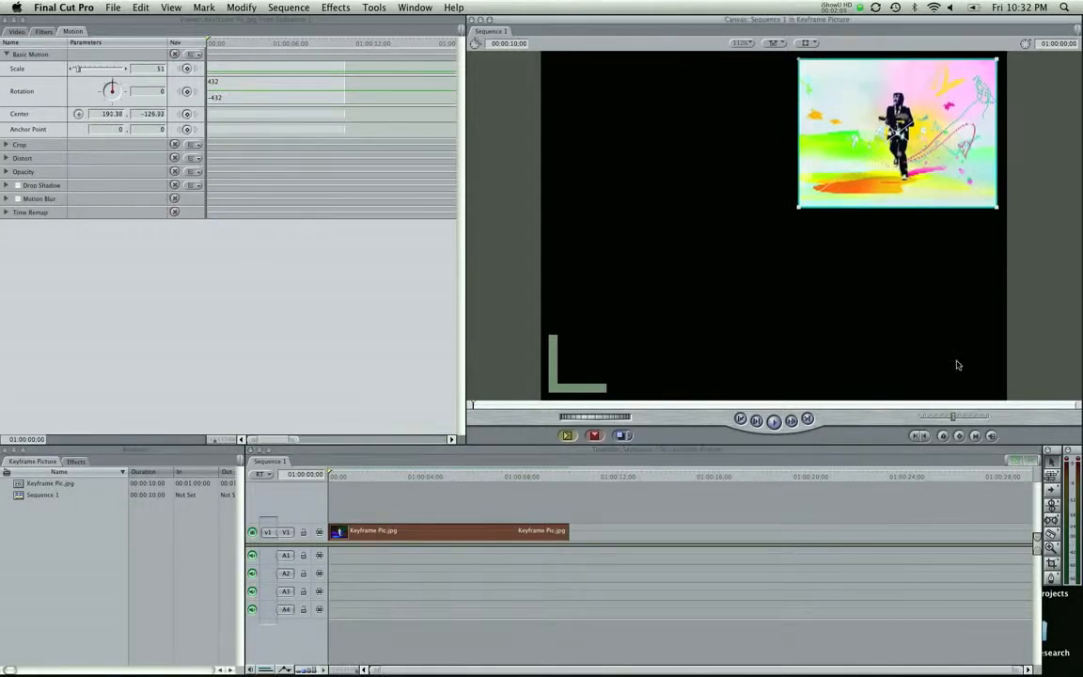
{"action": "left_click", "coordinate": [959, 437]}
Step: At 01:00:00;27, move the picture to the frame's lower-left corner, with its center at about -184, 127
{"action": "left_click_drag", "start_coordinate": [340, 478], "coordinate": [350, 481]}
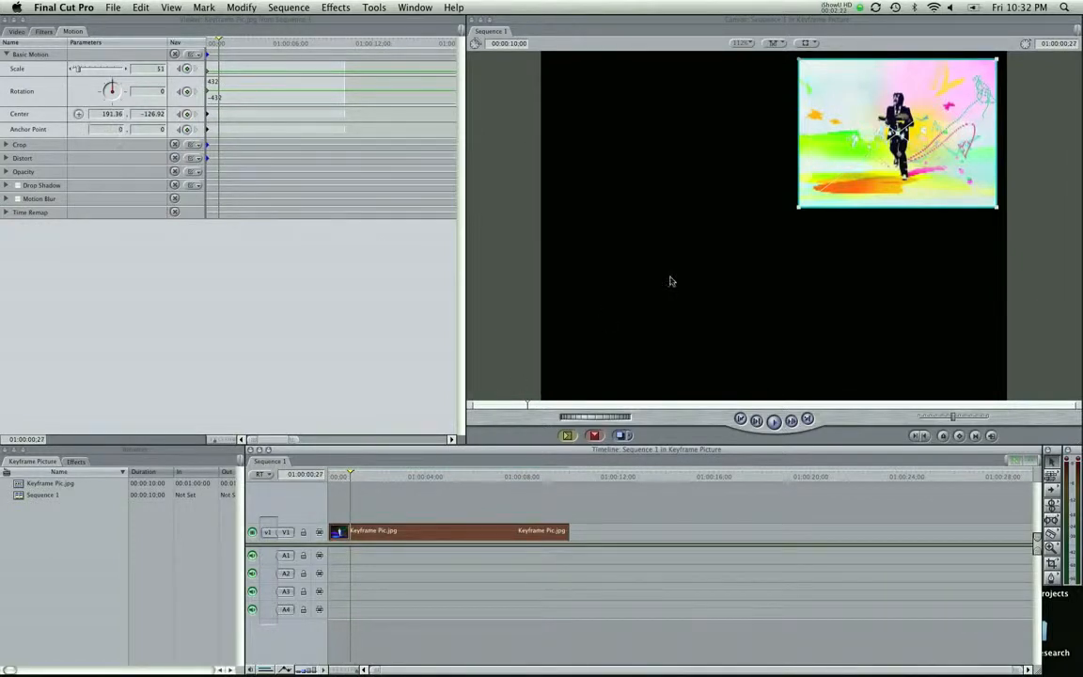
{"action": "left_click_drag", "start_coordinate": [843, 150], "coordinate": [609, 323]}
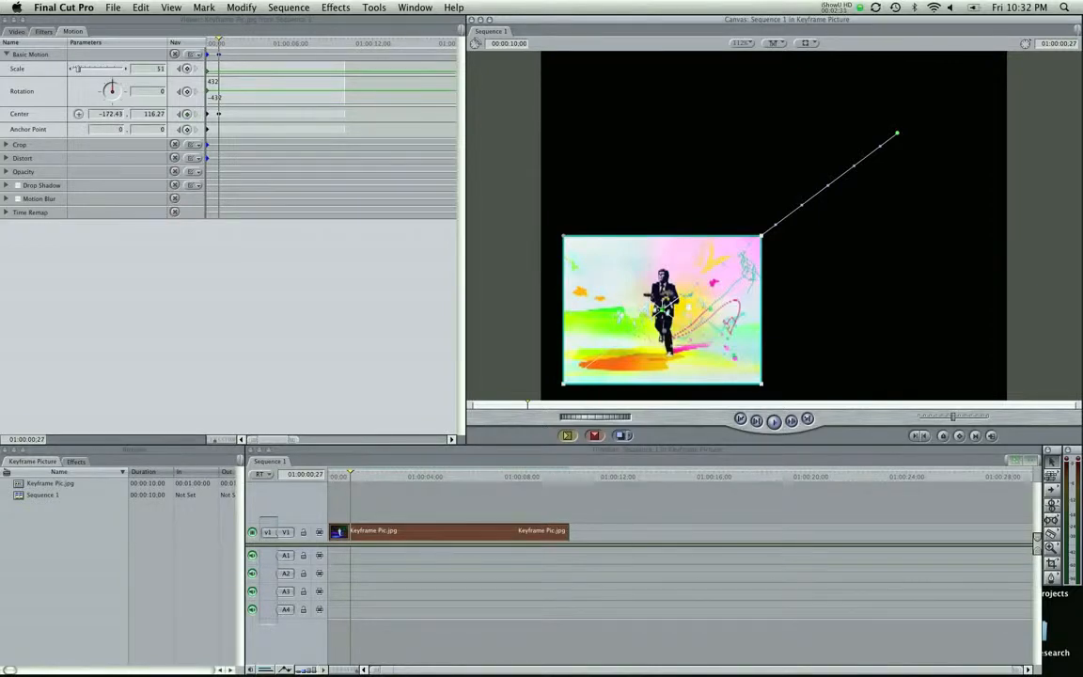
{"action": "left_click_drag", "start_coordinate": [591, 272], "coordinate": [583, 280]}
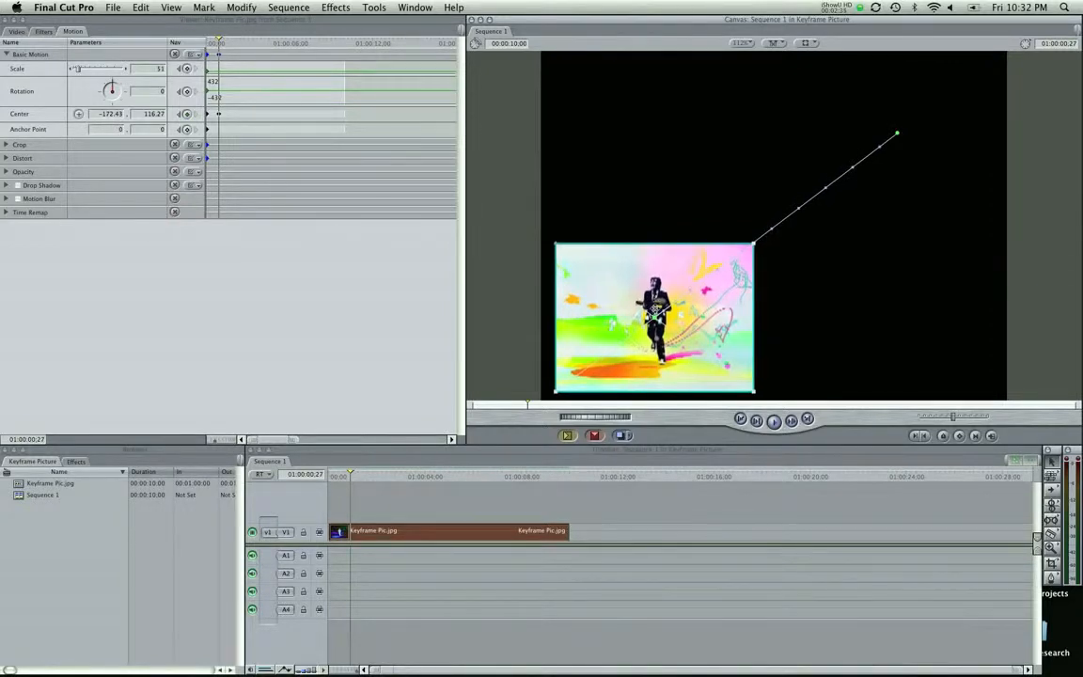
Step: At 01:00:00;27, rotate the picture to 90 degrees and shift its center to about -245, 107 at the left edge
{"action": "left_click", "coordinate": [353, 477]}
{"action": "left_click_drag", "start_coordinate": [318, 484], "coordinate": [347, 481]}
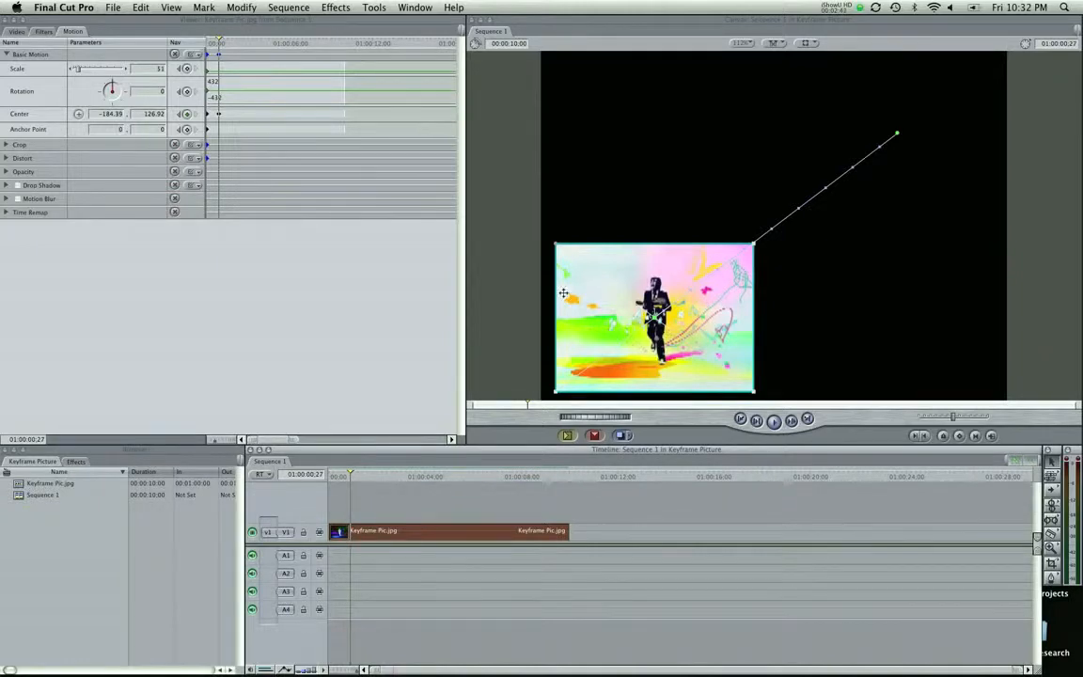
{"action": "left_click_drag", "start_coordinate": [112, 82], "coordinate": [121, 93]}
{"action": "left_click_drag", "start_coordinate": [605, 318], "coordinate": [567, 306]}
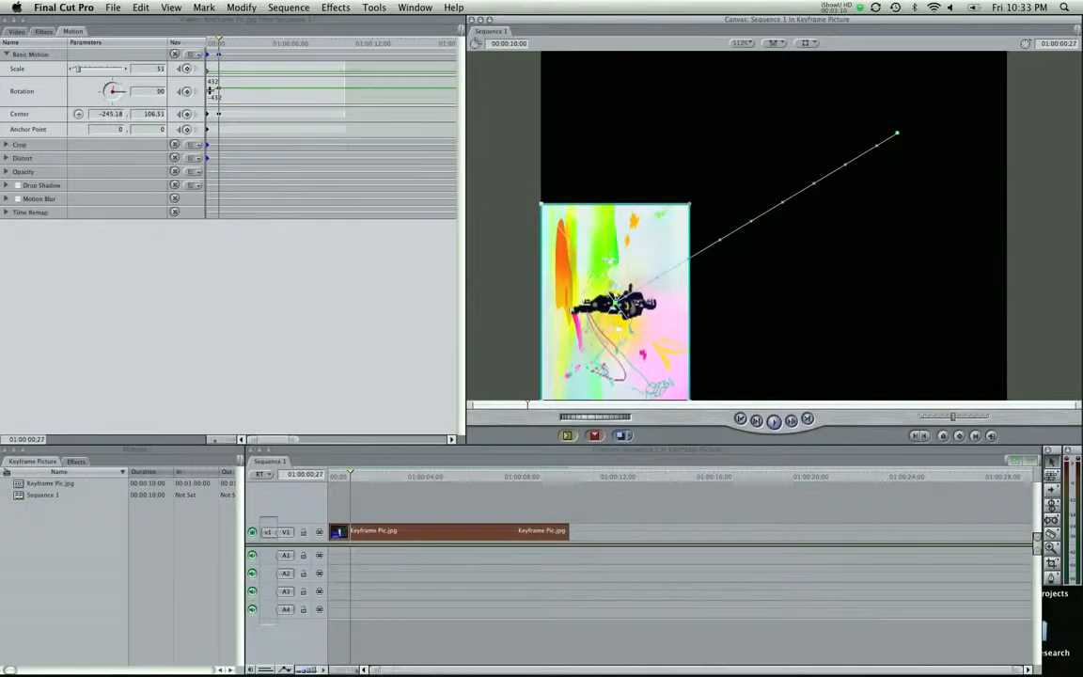
Step: At 01:00:01;29, move the picture to the frame's right edge, center about 247, 27, and rotate it to 270 degrees
{"action": "left_click_drag", "start_coordinate": [370, 479], "coordinate": [377, 479]}
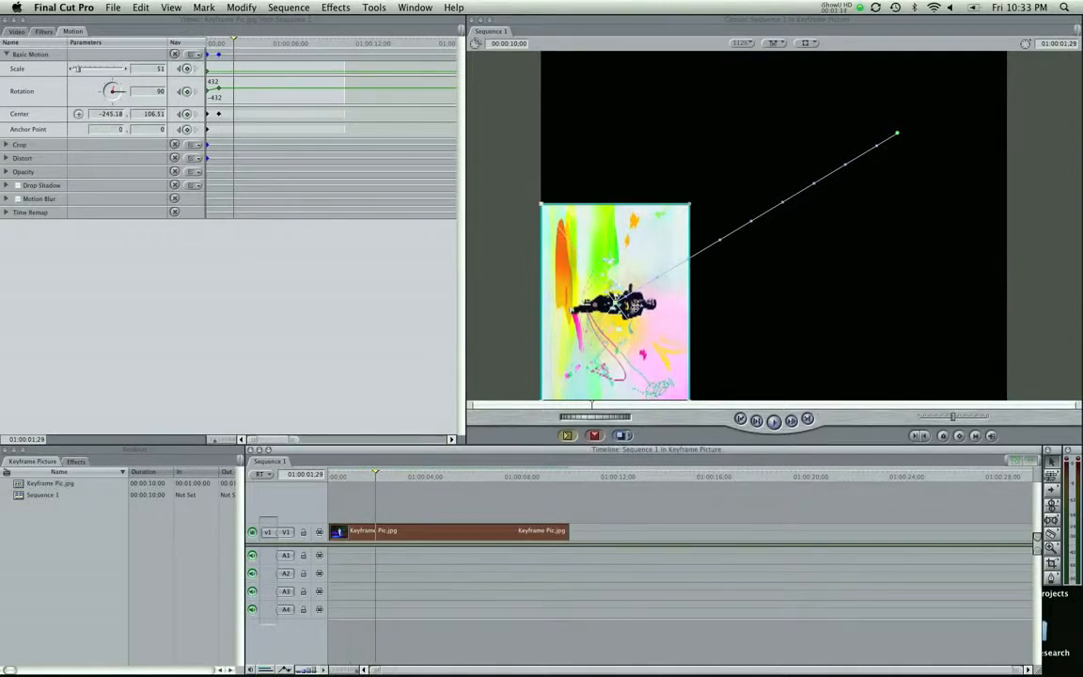
{"action": "left_click_drag", "start_coordinate": [593, 320], "coordinate": [903, 269]}
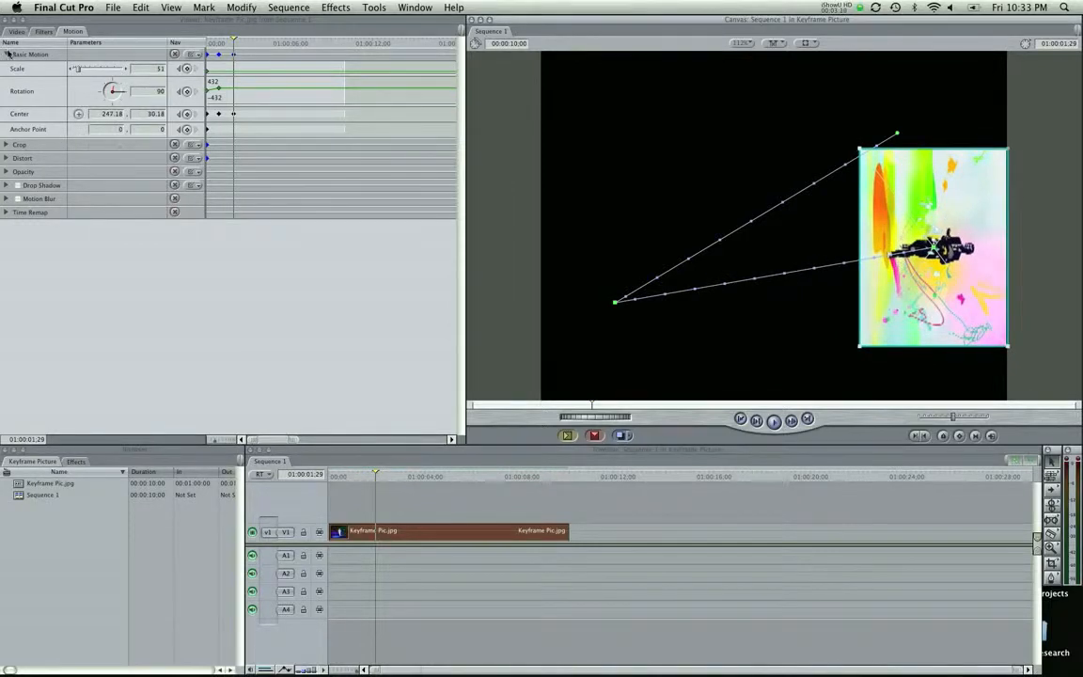
{"action": "left_click_drag", "start_coordinate": [114, 92], "coordinate": [98, 94]}
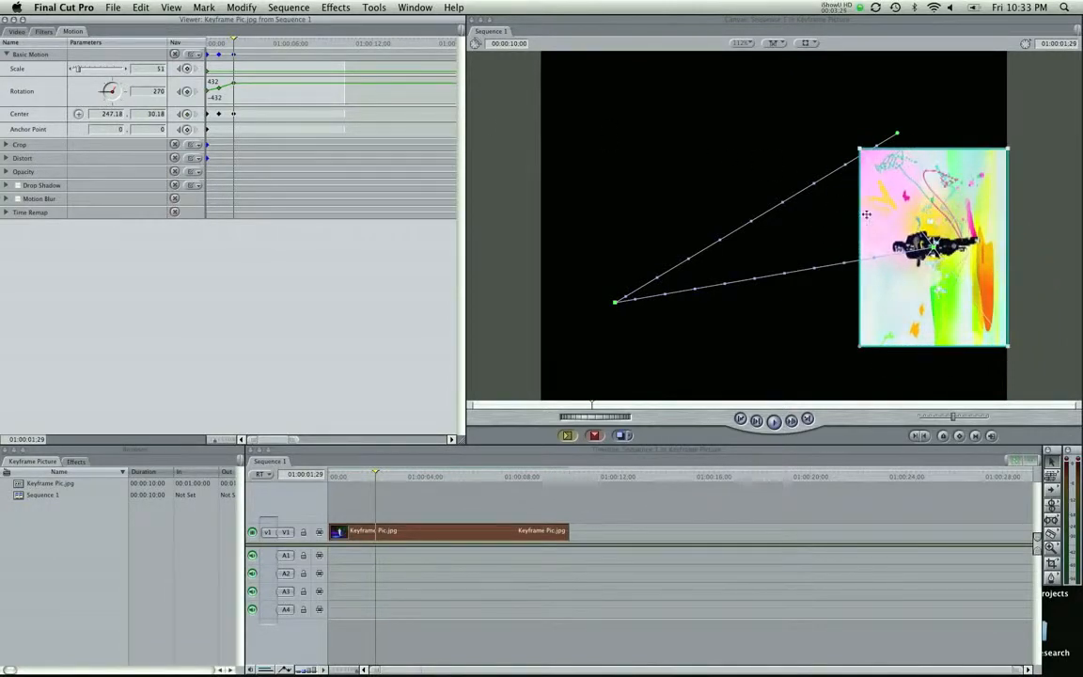
{"action": "left_click_drag", "start_coordinate": [879, 224], "coordinate": [879, 220]}
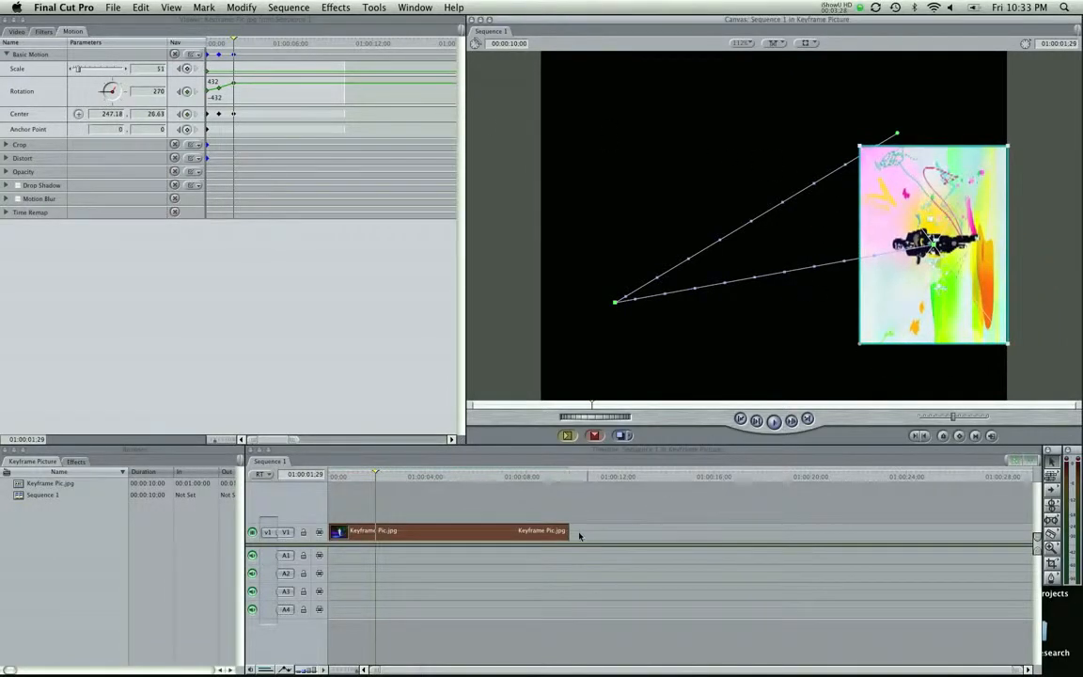
Step: At 01:00:03;06, move the picture to the frame's upper-left corner, center about -205, -138, and rotate it to 360 degrees
{"action": "left_click", "coordinate": [404, 477]}
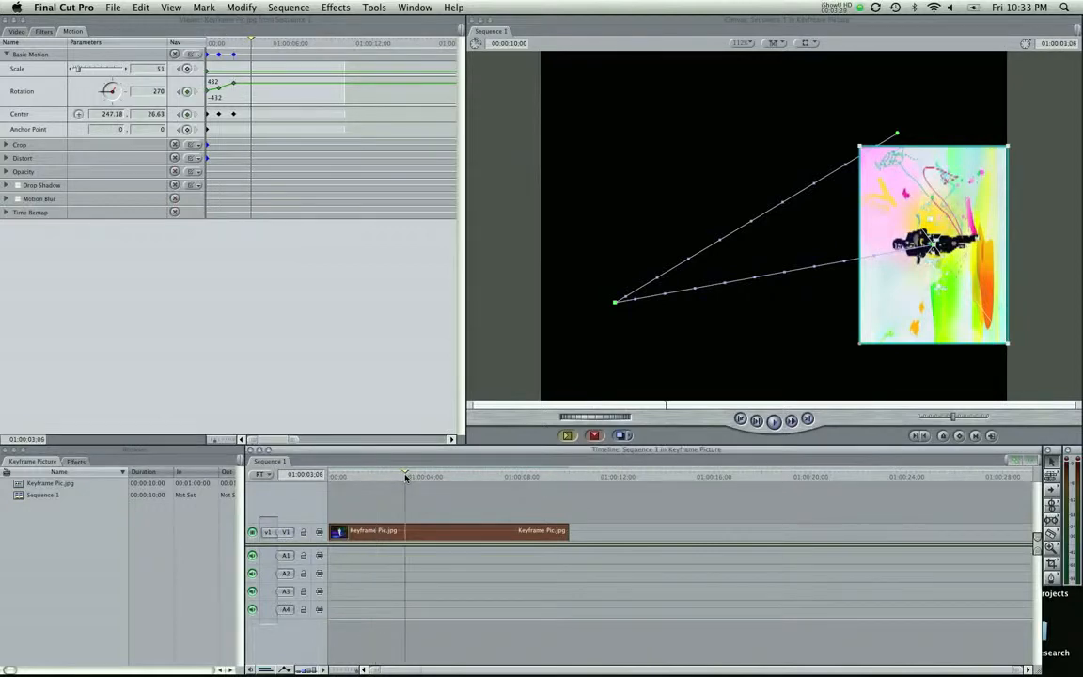
{"action": "left_click_drag", "start_coordinate": [890, 223], "coordinate": [585, 137]}
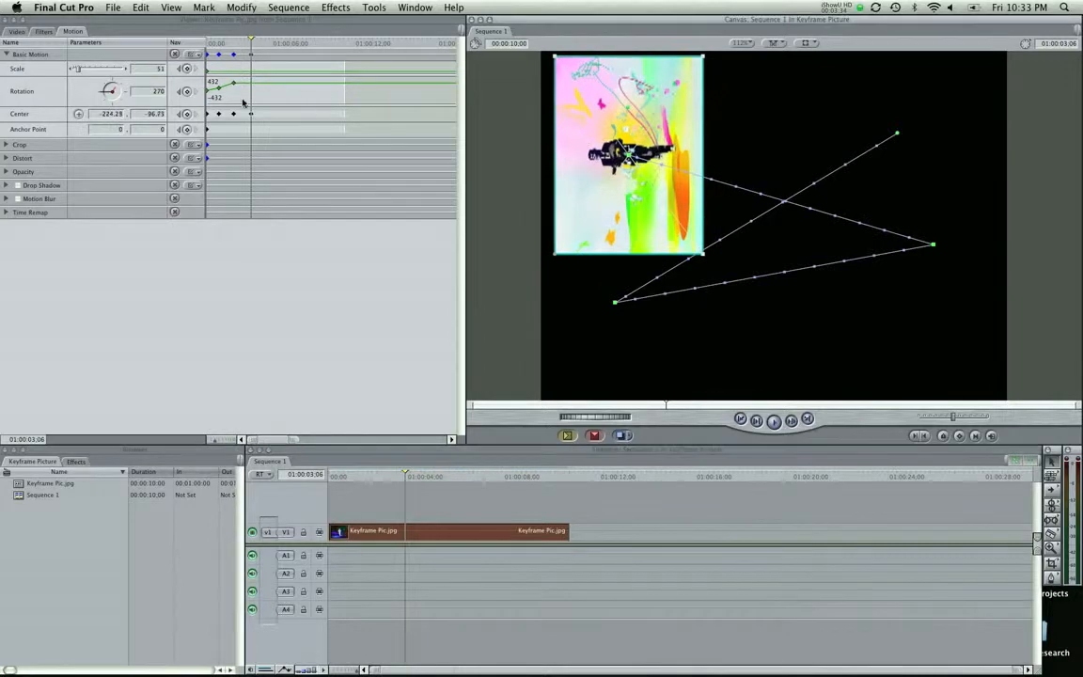
{"action": "mouse_move", "coordinate": [109, 91]}
{"action": "left_mouse_down"}
{"action": "mouse_move", "coordinate": [101, 77]}
{"action": "mouse_move", "coordinate": [112, 85]}
{"action": "left_mouse_up"}
{"action": "left_click_drag", "start_coordinate": [580, 147], "coordinate": [629, 156]}
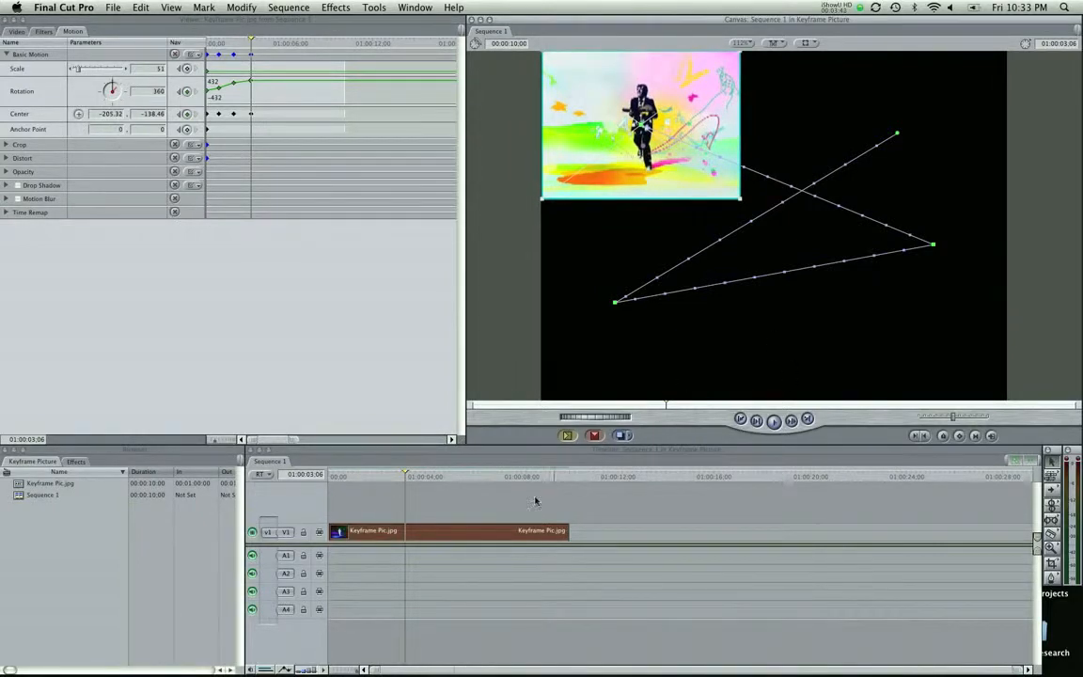
Step: At 01:00:04;17, move the picture to the lower part of the frame, with its center at about -107, 140
{"action": "left_click", "coordinate": [438, 477]}
{"action": "left_click_drag", "start_coordinate": [599, 148], "coordinate": [661, 353]}
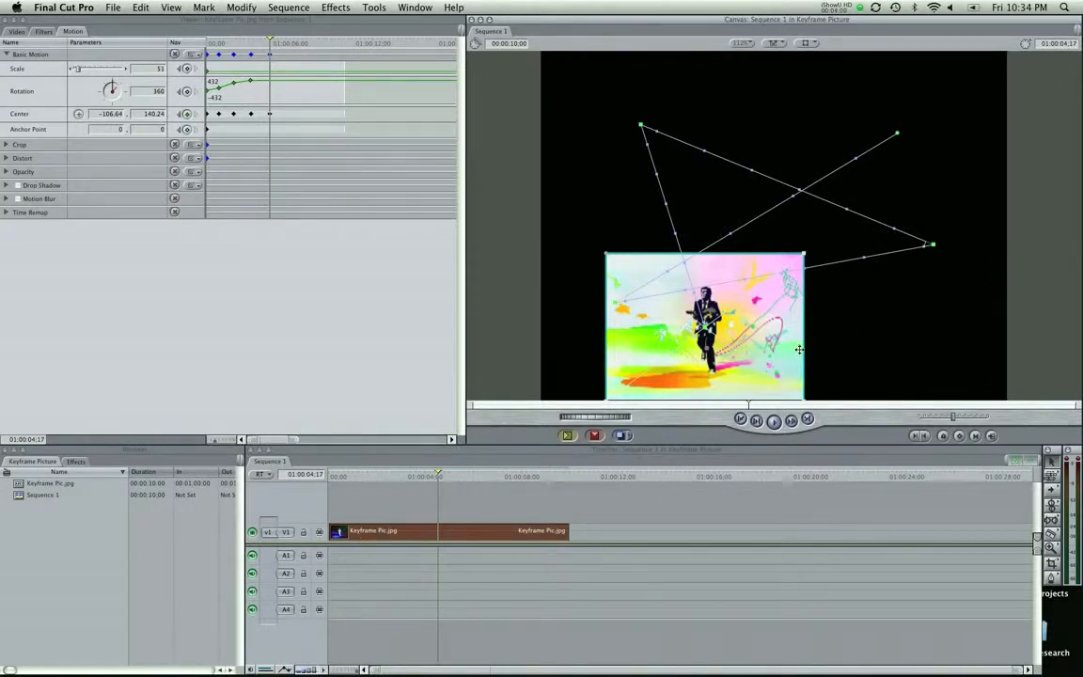
Step: At 01:00:05;28, move the picture to the frame's upper middle, center about 13, -110, and rotate it to 446 degrees
{"action": "left_click", "coordinate": [471, 477]}
{"action": "left_click_drag", "start_coordinate": [731, 349], "coordinate": [809, 164]}
{"action": "left_click_drag", "start_coordinate": [122, 94], "coordinate": [125, 94]}
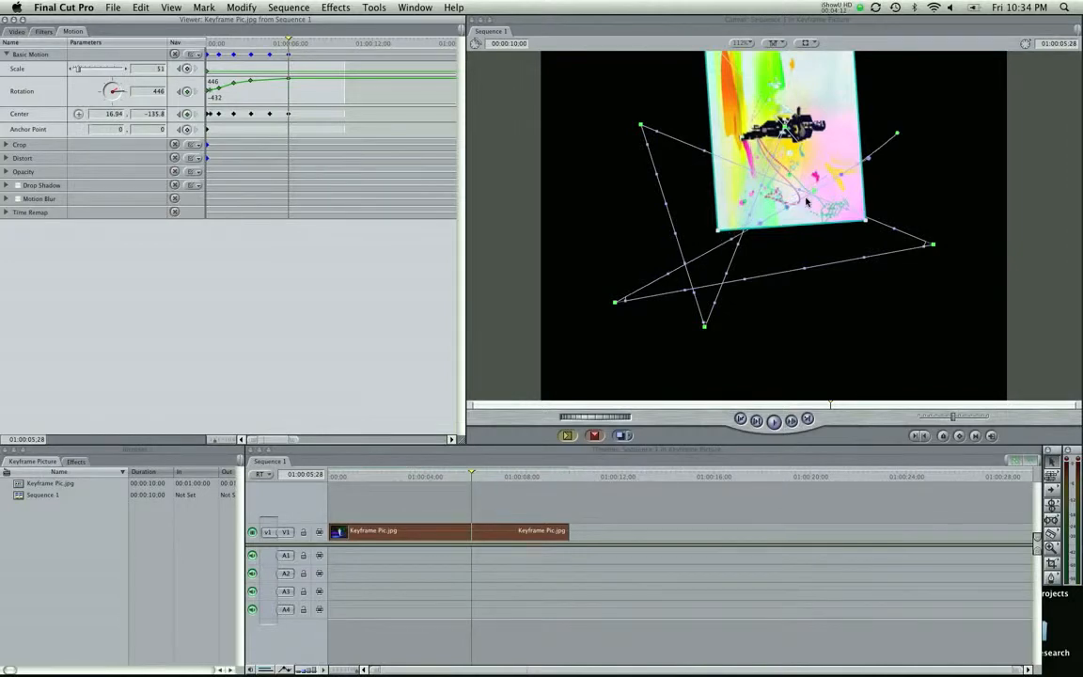
{"action": "left_click_drag", "start_coordinate": [836, 117], "coordinate": [830, 136]}
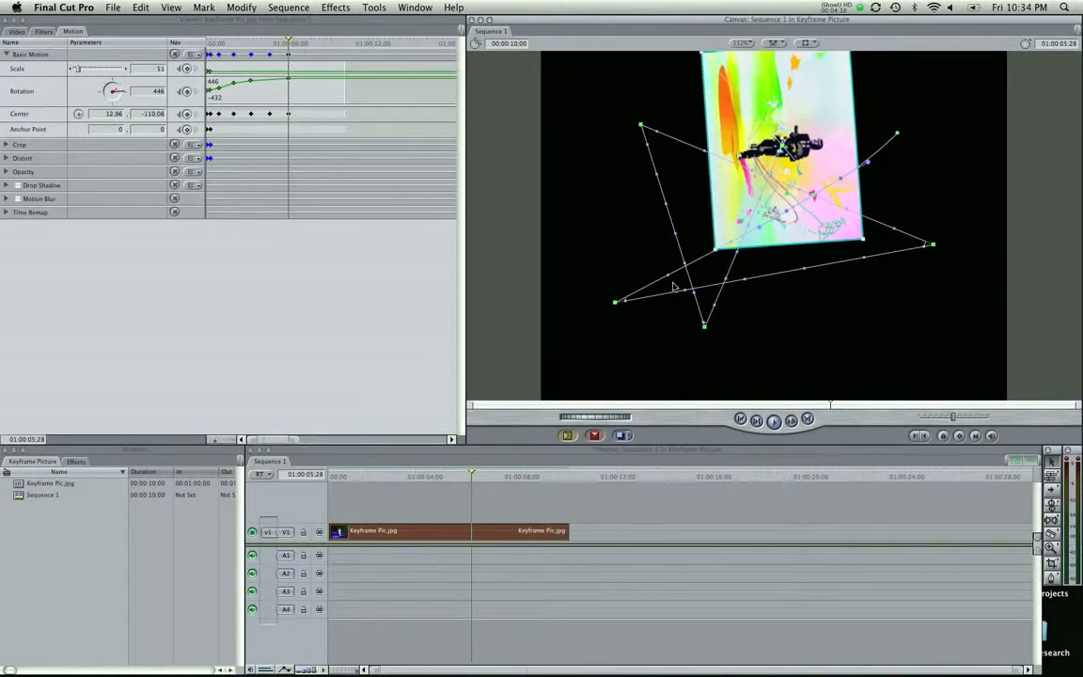
Step: Deselect the clip and play the keyframed animation from the start of the sequence
{"action": "left_click_drag", "start_coordinate": [354, 478], "coordinate": [316, 479]}
{"action": "left_click", "coordinate": [411, 510]}
{"action": "key", "text": "space"}
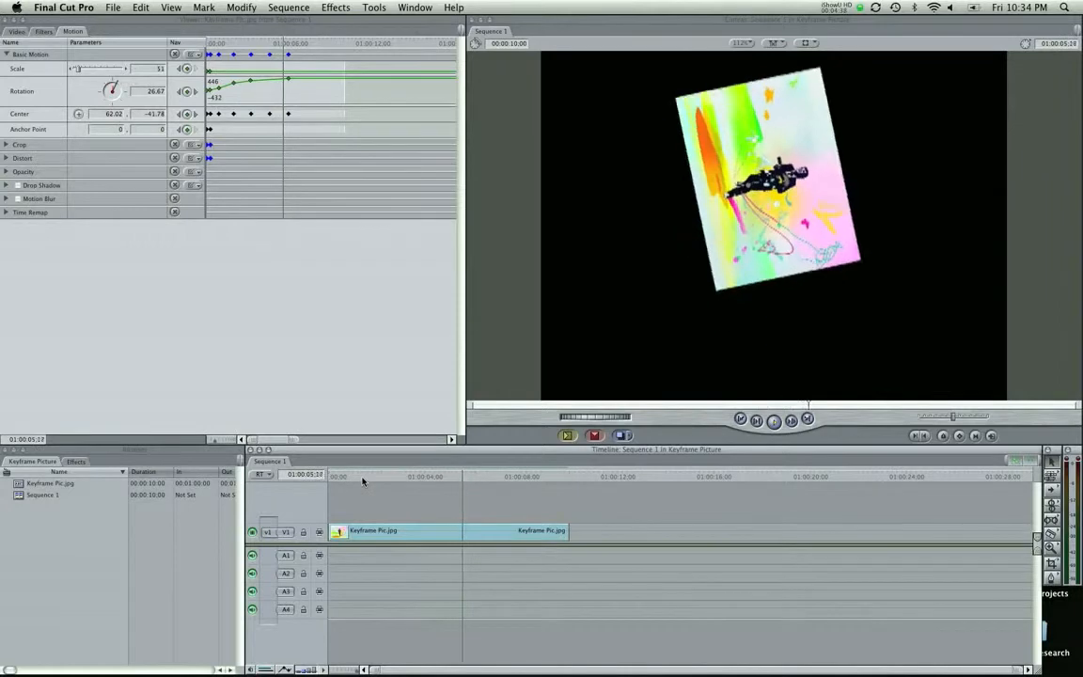
Step: Select the clip again and bend the motion path between the upper-left and bottom keyframes into a curve using its Bezier handles
{"action": "double_click", "coordinate": [381, 532]}
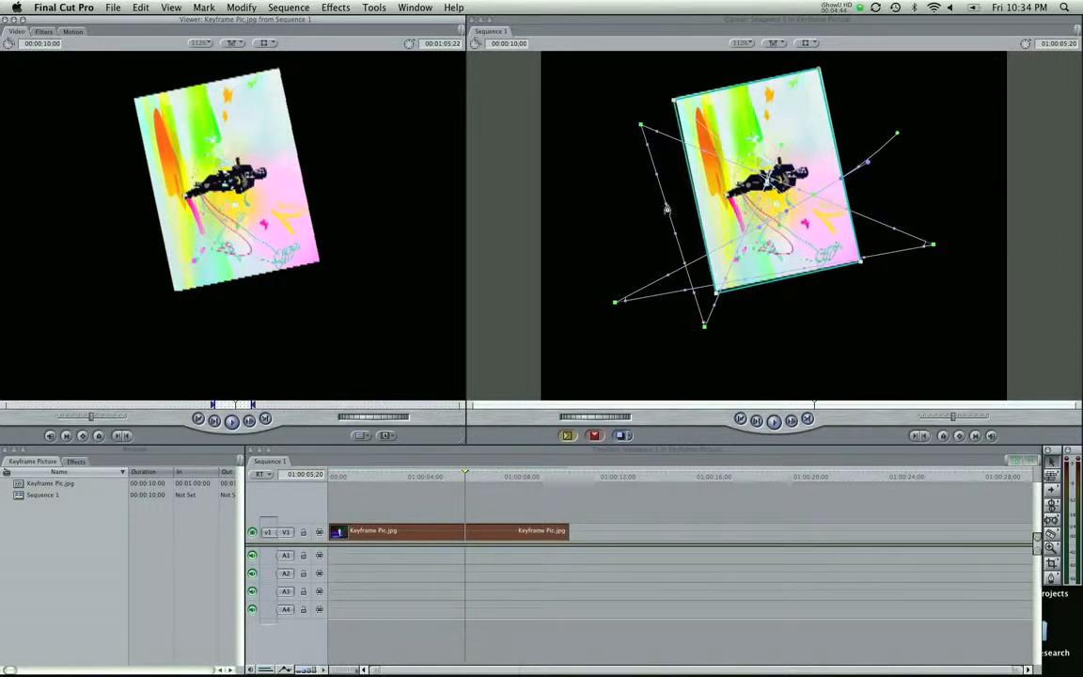
{"action": "left_click_drag", "start_coordinate": [666, 207], "coordinate": [617, 219]}
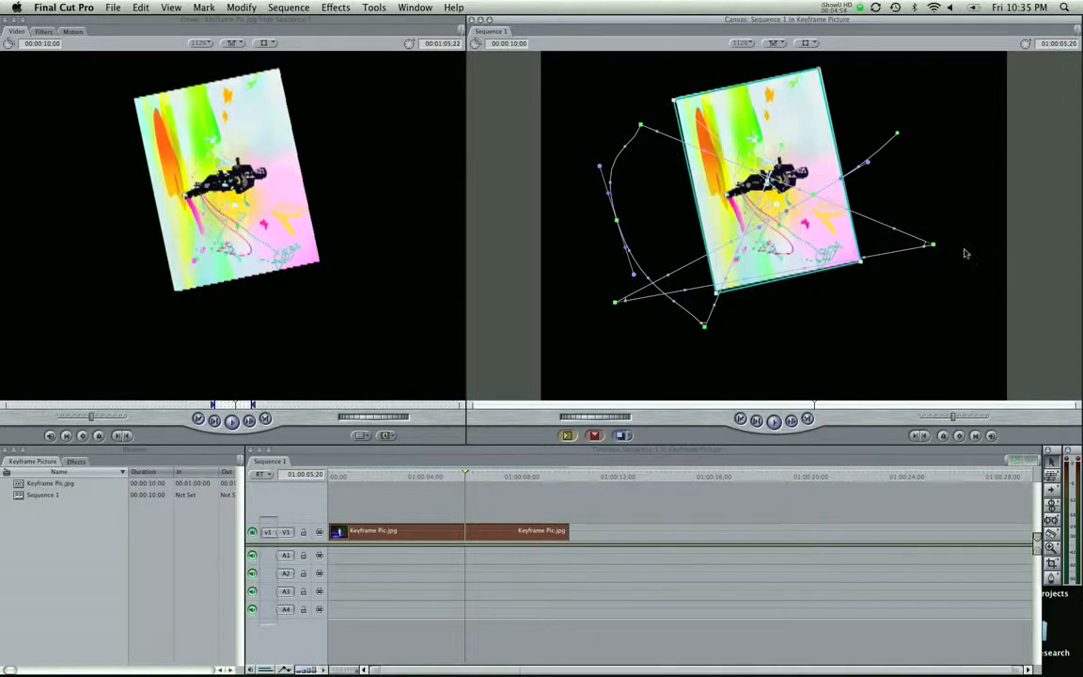
{"action": "left_click_drag", "start_coordinate": [633, 275], "coordinate": [578, 289]}
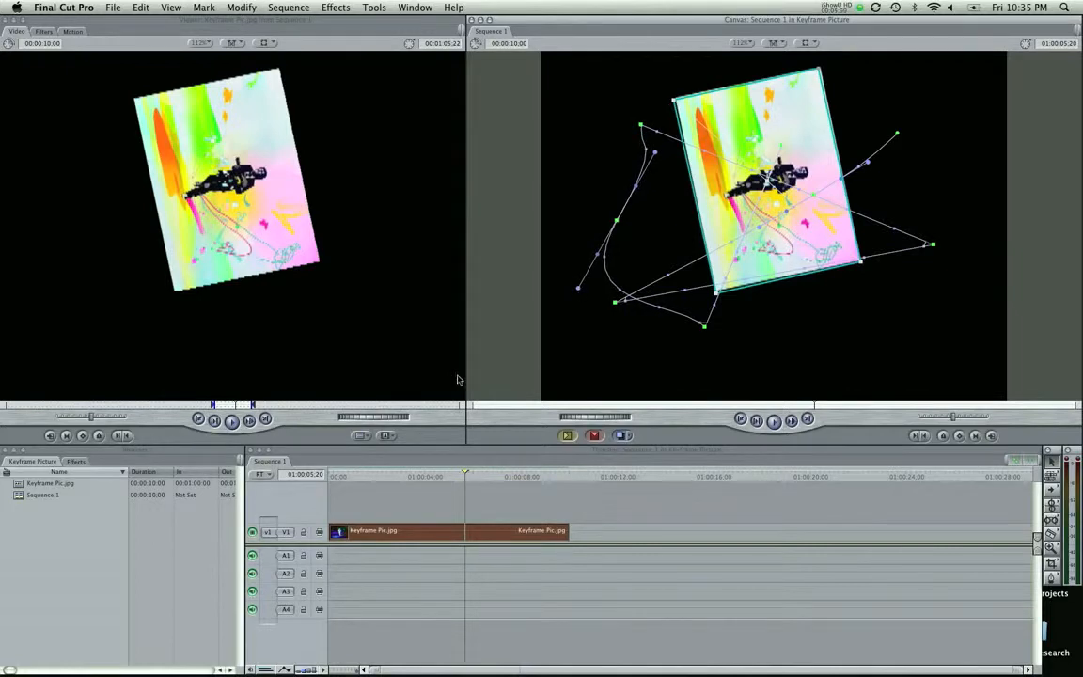
Step: Play back the part of the animation that follows the curved motion path
{"action": "mouse_move", "coordinate": [449, 470]}
{"action": "left_mouse_down"}
{"action": "mouse_move", "coordinate": [397, 474]}
{"action": "mouse_move", "coordinate": [438, 476]}
{"action": "left_mouse_up"}
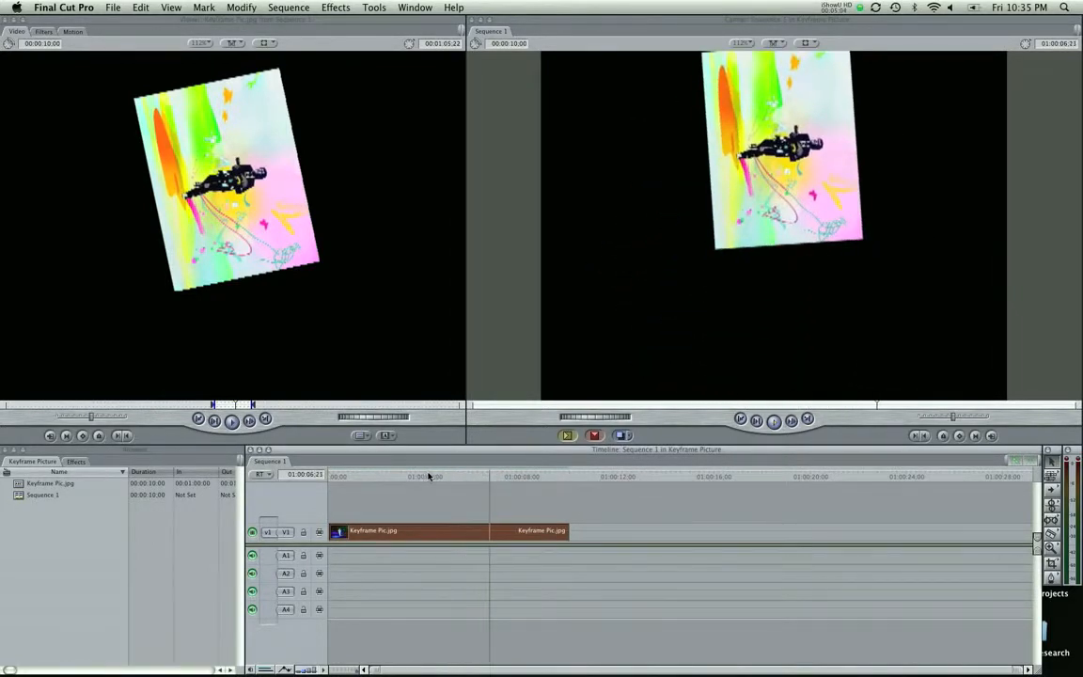
{"action": "left_click", "coordinate": [396, 480]}
{"action": "key", "text": "space"}
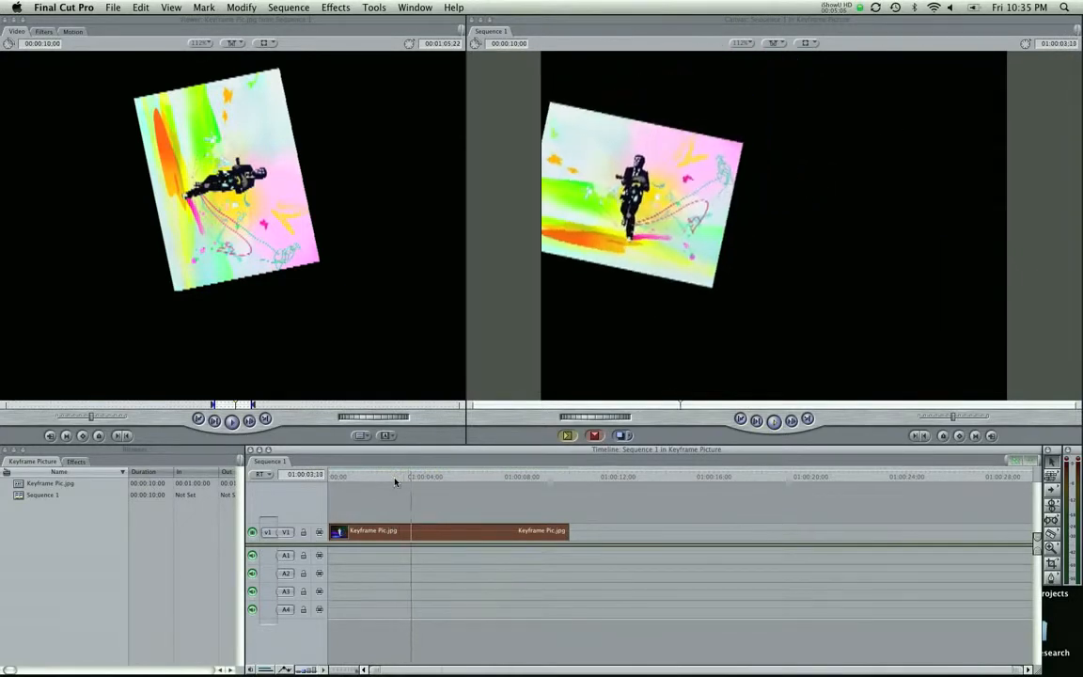
{"action": "key", "text": "space"}
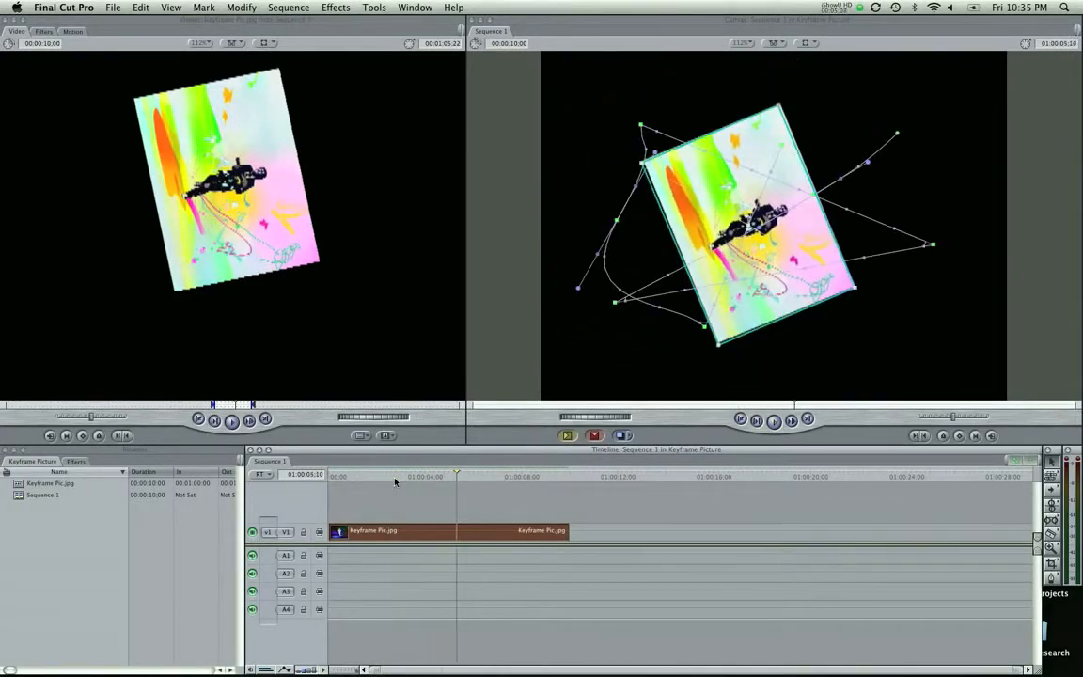
Step: With the playhead at 01:00:02;22, add a curve point to the lower motion path segment and move its far-right keyframe down and outward
{"action": "left_click", "coordinate": [395, 480]}
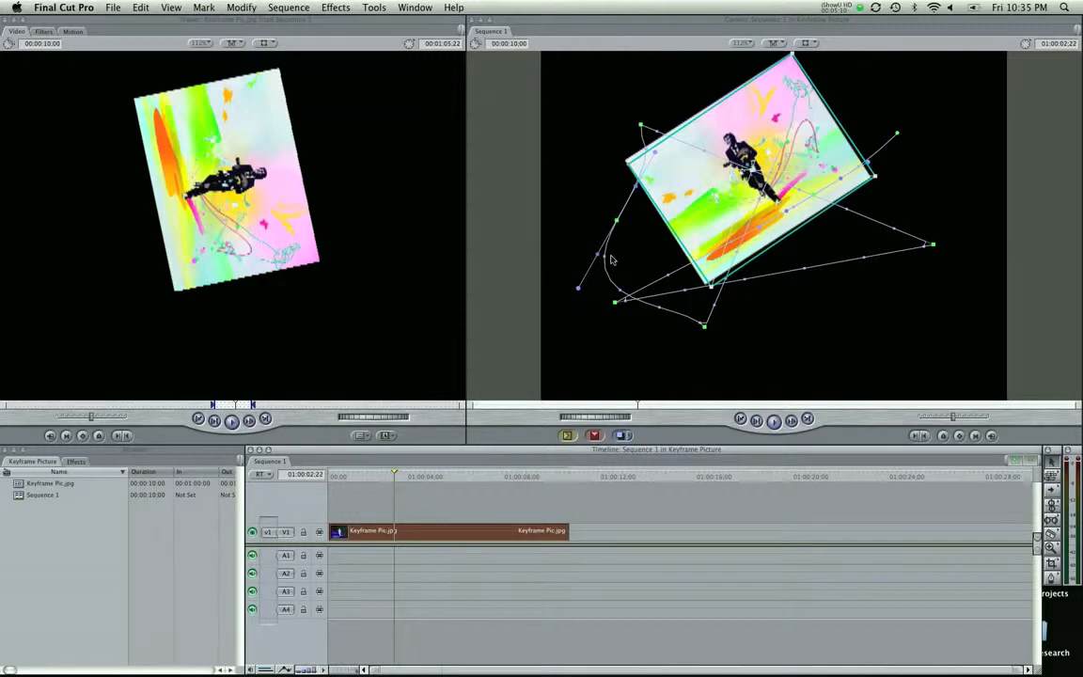
{"action": "left_click_drag", "start_coordinate": [744, 287], "coordinate": [745, 289]}
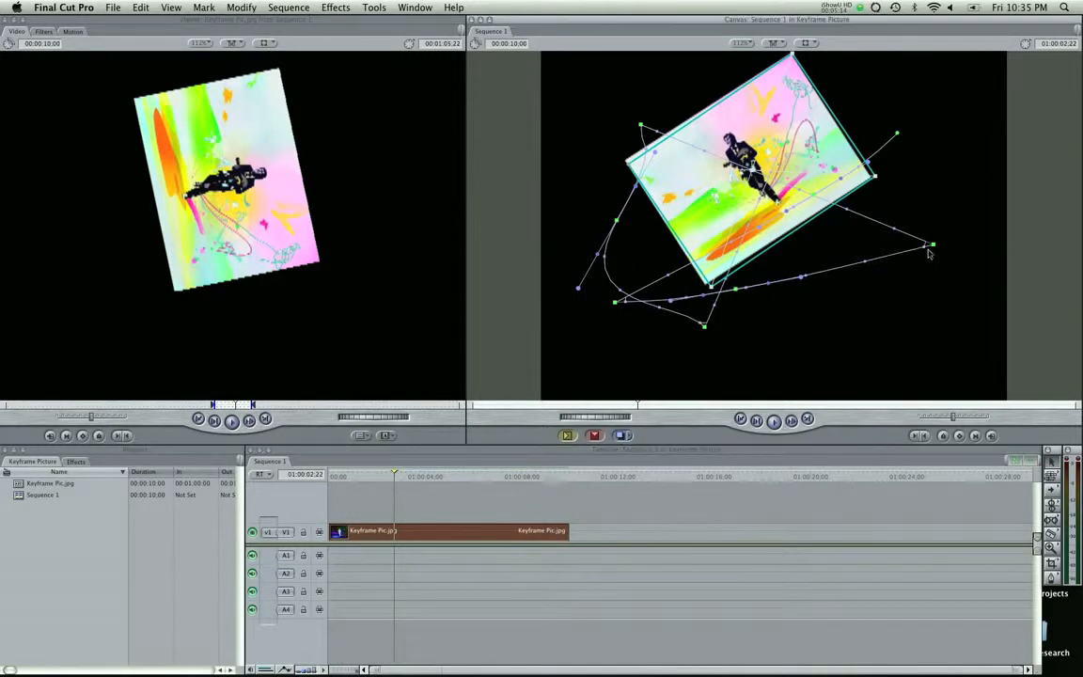
{"action": "left_click_drag", "start_coordinate": [933, 247], "coordinate": [978, 285]}
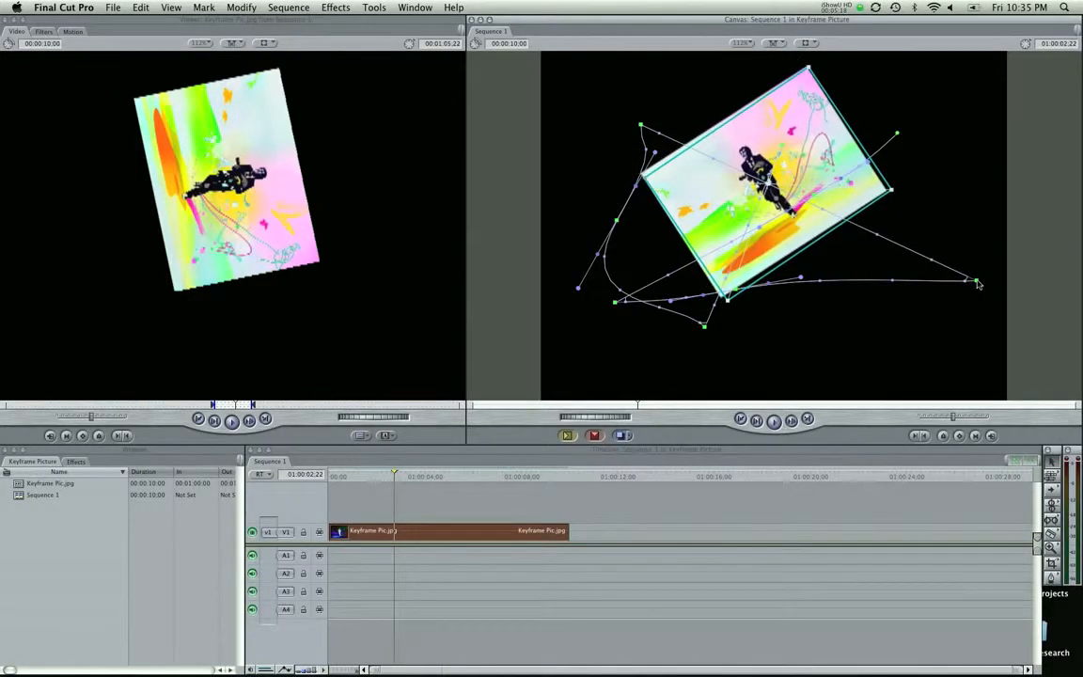
Step: Open the clip's motion parameters, go back to the keyframe at 01:00:00;27 and set the picture's rotation to 267 degrees
{"action": "left_click", "coordinate": [73, 31]}
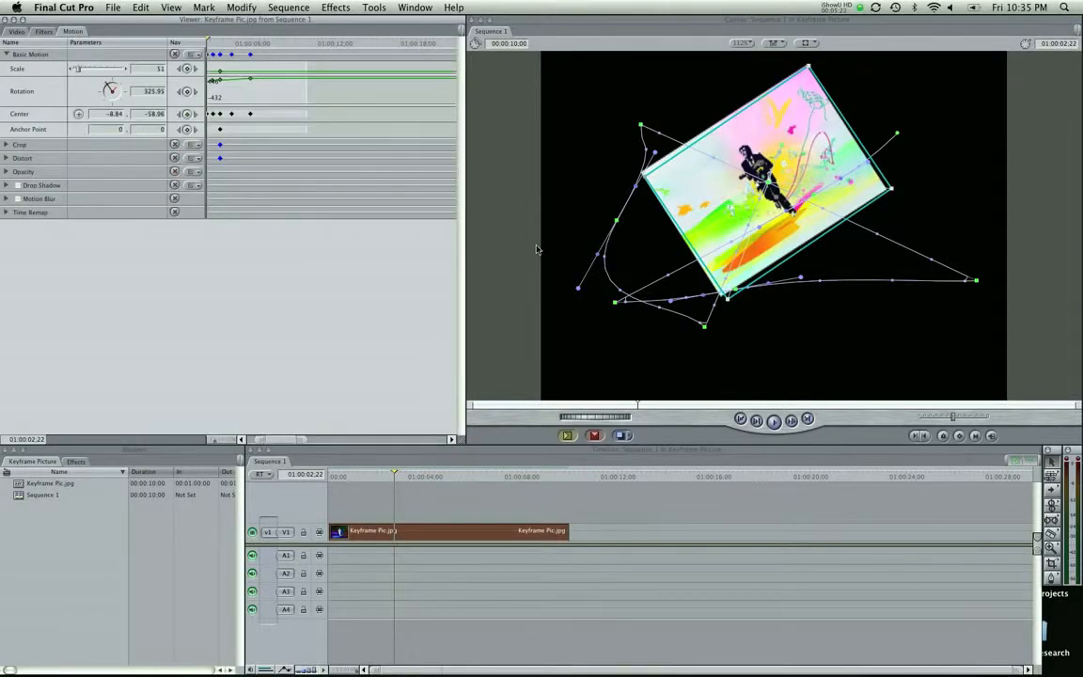
{"action": "key", "text": "Left"}
{"action": "key", "text": "Left"}
{"action": "key", "text": "Left"}
{"action": "key", "text": "Left"}
{"action": "key", "text": "Left"}
{"action": "key", "text": "Left"}
{"action": "key", "text": "Left"}
{"action": "key", "text": "Left"}
{"action": "key", "text": "Left"}
{"action": "key", "text": "Left"}
{"action": "key", "text": "Left"}
{"action": "key", "text": "Left"}
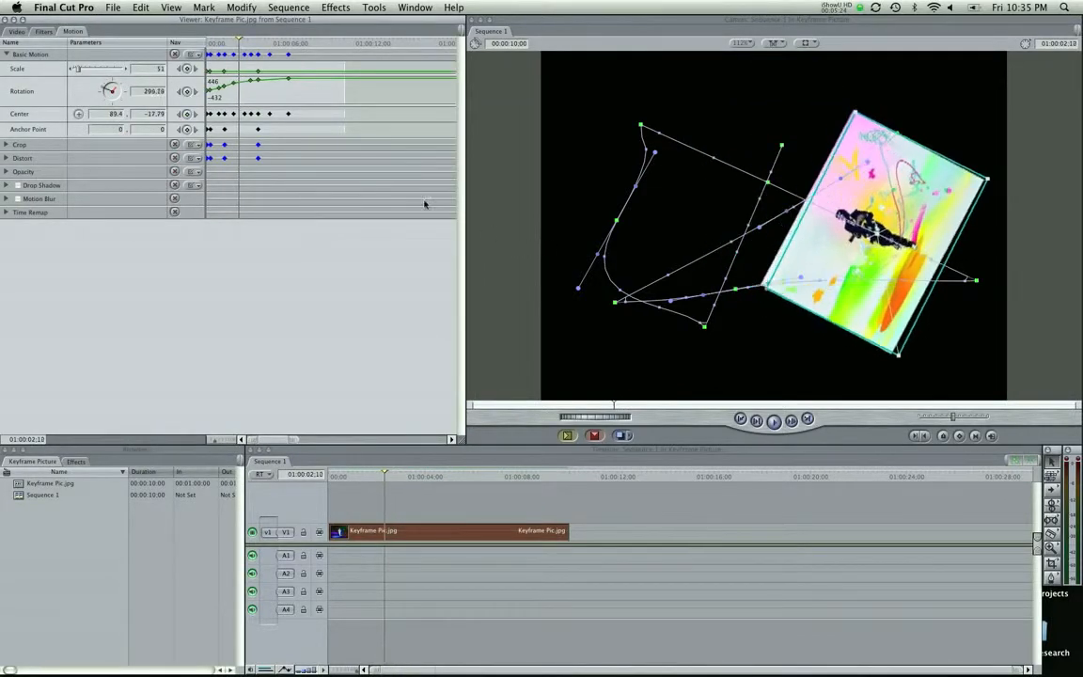
{"action": "key", "text": "Left"}
{"action": "key", "text": "Left"}
{"action": "key", "text": "Left"}
{"action": "key", "text": "Left"}
{"action": "key", "text": "Left"}
{"action": "key", "text": "Left"}
{"action": "key", "text": "Left"}
{"action": "key", "text": "Left"}
{"action": "key", "text": "Left"}
{"action": "key", "text": "Left"}
{"action": "key", "text": "Left"}
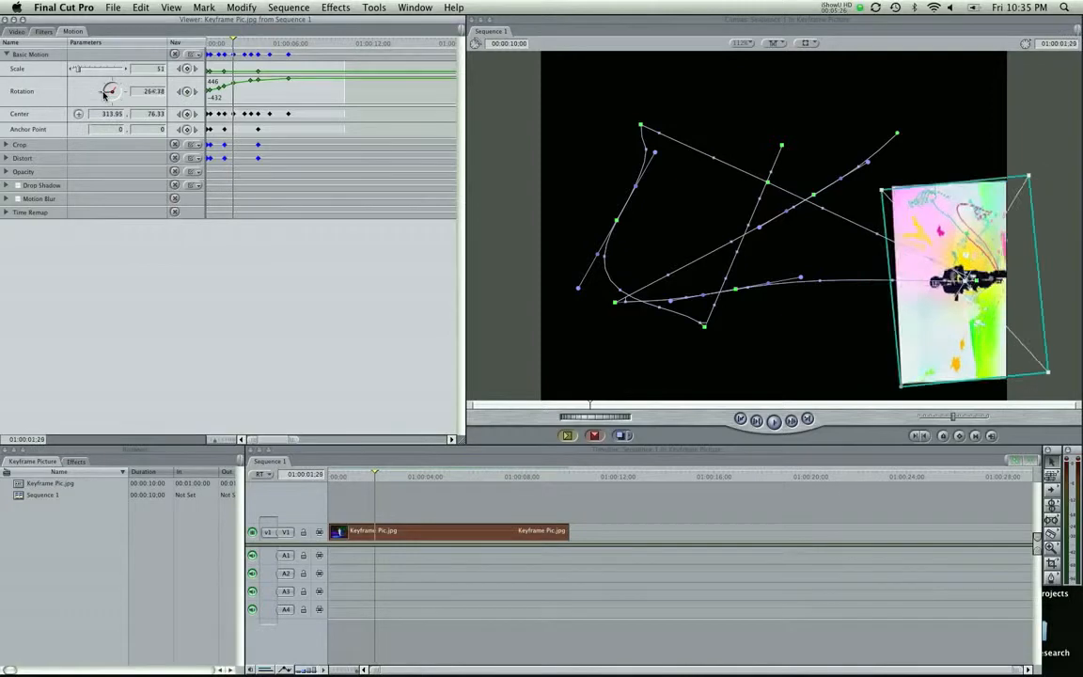
{"action": "key", "text": "Left"}
{"action": "key", "text": "Left"}
{"action": "key", "text": "Left"}
{"action": "key", "text": "Left"}
{"action": "key", "text": "Left"}
{"action": "key", "text": "Left"}
{"action": "key", "text": "Left"}
{"action": "key", "text": "Left"}
{"action": "key", "text": "Left"}
{"action": "key", "text": "Left"}
{"action": "key", "text": "Left"}
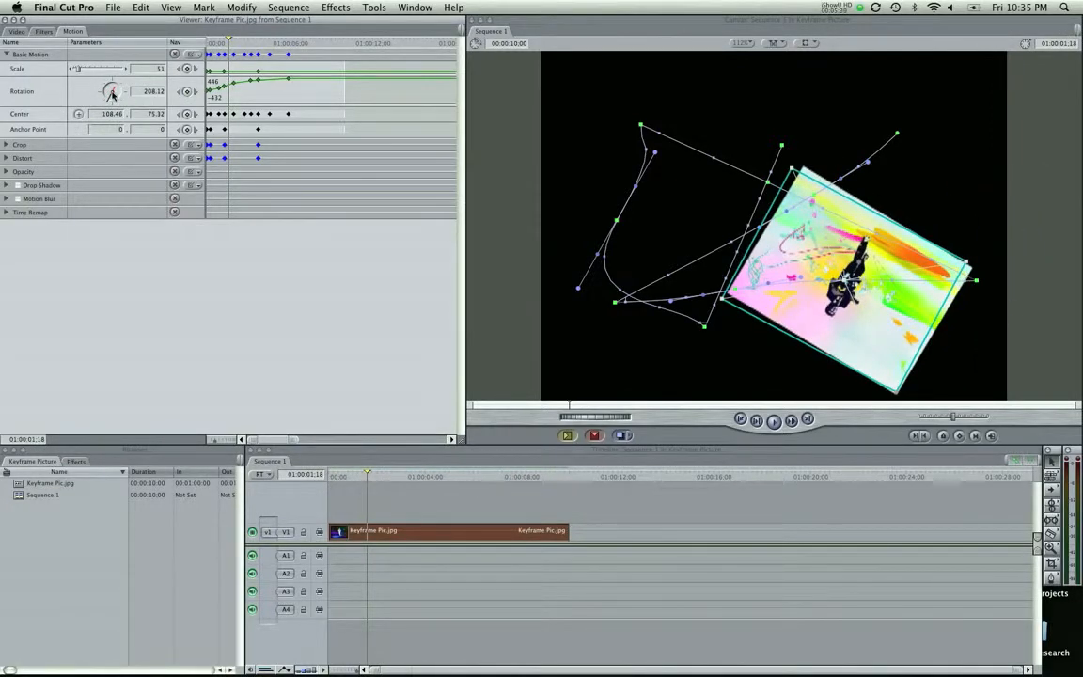
{"action": "key", "text": "Right"}
{"action": "key", "text": "Right"}
{"action": "key", "text": "Right"}
{"action": "key", "text": "Right"}
{"action": "key", "text": "Left"}
{"action": "key", "text": "Left"}
{"action": "key", "text": "Left"}
{"action": "key", "text": "Left"}
{"action": "key", "text": "Left"}
{"action": "key", "text": "Left"}
{"action": "key", "text": "Left"}
{"action": "key", "text": "Left"}
{"action": "key", "text": "Left"}
{"action": "key", "text": "Left"}
{"action": "key", "text": "Left"}
{"action": "key", "text": "Left"}
{"action": "key", "text": "Left"}
{"action": "key", "text": "Left"}
{"action": "key", "text": "Left"}
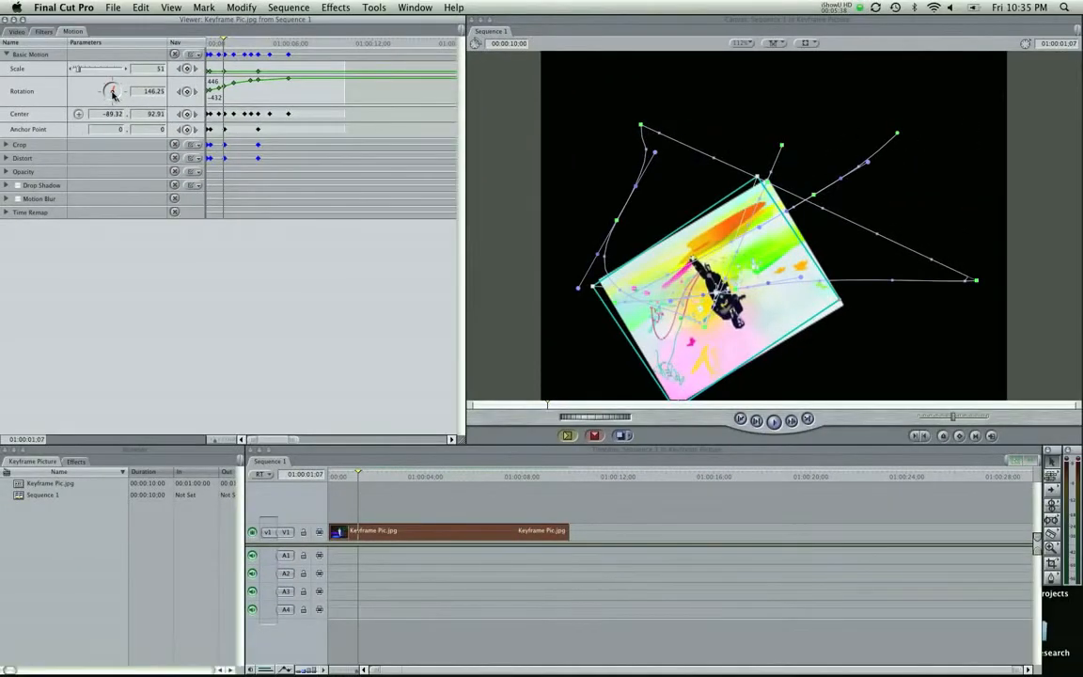
{"action": "key", "text": "Left"}
{"action": "key", "text": "Left"}
{"action": "key", "text": "Left"}
{"action": "key", "text": "Left"}
{"action": "key", "text": "Left"}
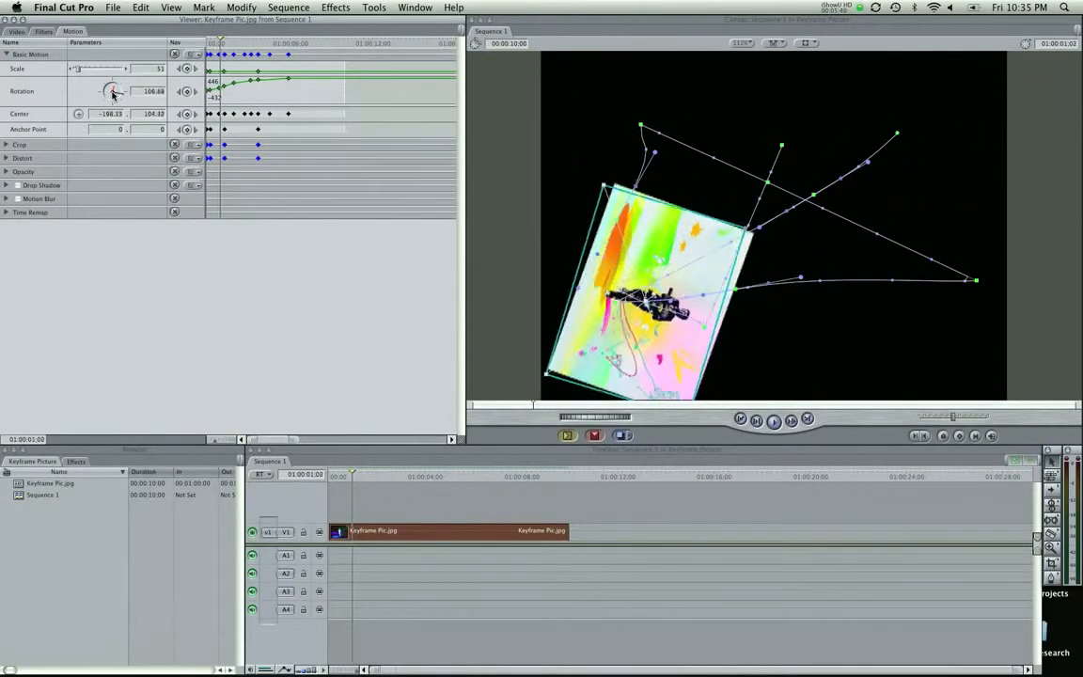
{"action": "key", "text": "Left"}
{"action": "key", "text": "Left"}
{"action": "key", "text": "Left"}
{"action": "key", "text": "Left"}
{"action": "key", "text": "Left"}
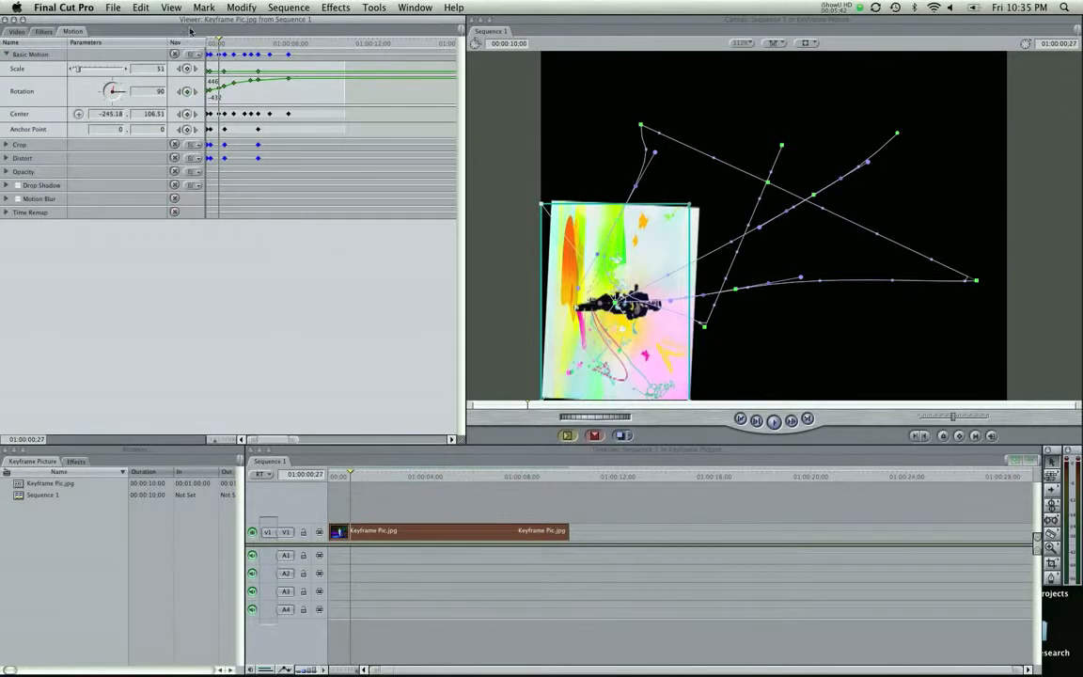
{"action": "left_click_drag", "start_coordinate": [115, 93], "coordinate": [101, 94]}
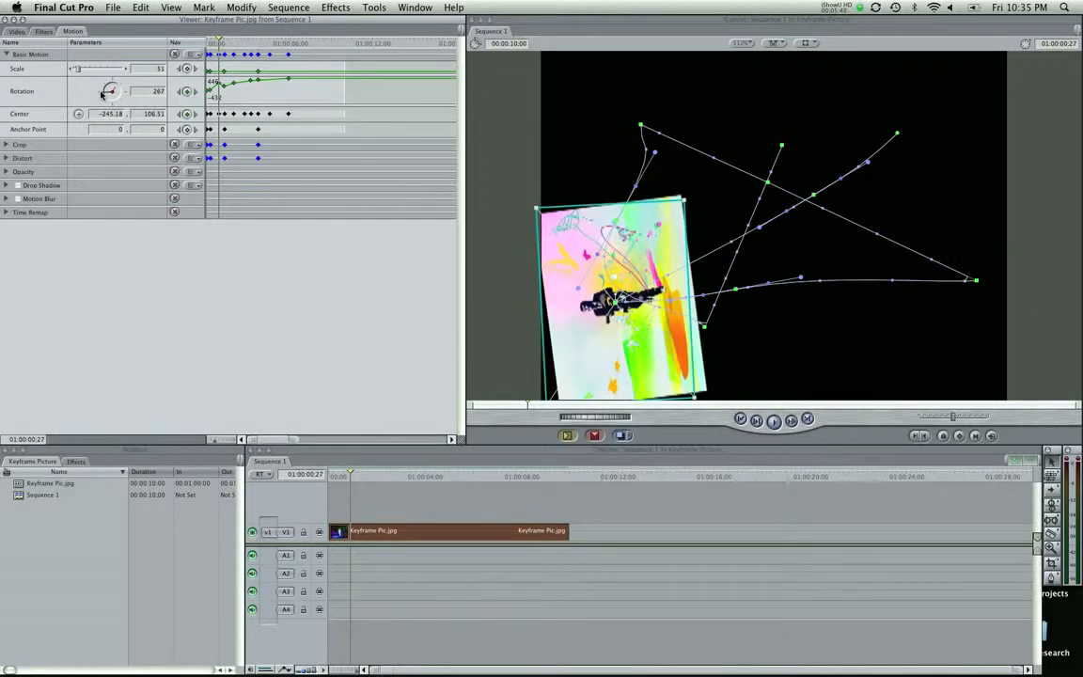
Step: Advance frame by frame from 01:00:00;27 to 01:00:03;00 to examine how the picture rotates and travels along the path
{"action": "key", "text": "Right"}
{"action": "key", "text": "Right"}
{"action": "key", "text": "Right"}
{"action": "key", "text": "Right"}
{"action": "key", "text": "Right"}
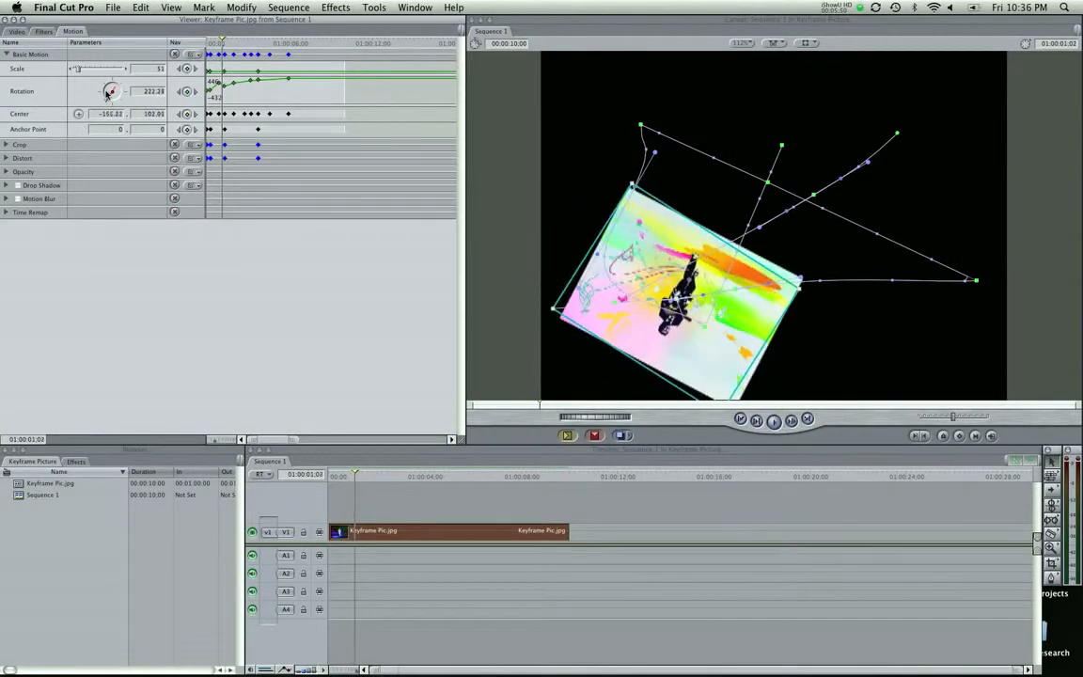
{"action": "key", "text": "Right"}
{"action": "key", "text": "Right"}
{"action": "key", "text": "Right"}
{"action": "key", "text": "Right"}
{"action": "key", "text": "Right"}
{"action": "key", "text": "Right"}
{"action": "key", "text": "Right"}
{"action": "key", "text": "Right"}
{"action": "key", "text": "Right"}
{"action": "key", "text": "Right"}
{"action": "key", "text": "Right"}
{"action": "key", "text": "Right"}
{"action": "key", "text": "Right"}
{"action": "key", "text": "Right"}
{"action": "key", "text": "Right"}
{"action": "key", "text": "Right"}
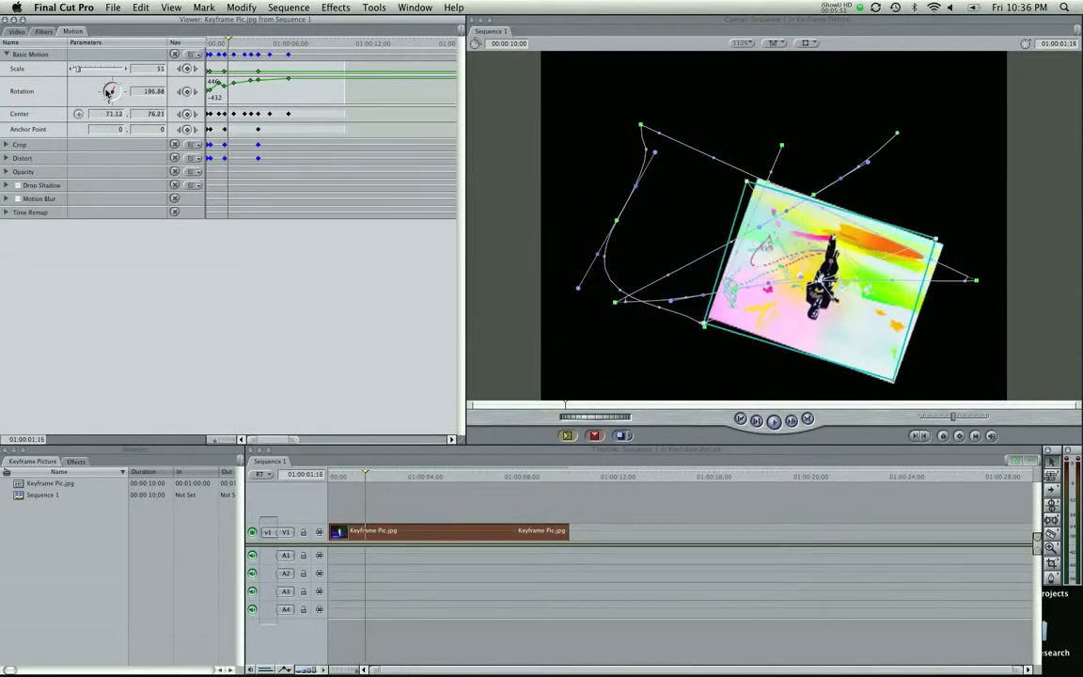
{"action": "key", "text": "Right"}
{"action": "key", "text": "Right"}
{"action": "key", "text": "Right"}
{"action": "key", "text": "Right"}
{"action": "key", "text": "Right"}
{"action": "key", "text": "Right"}
{"action": "key", "text": "Right"}
{"action": "key", "text": "Right"}
{"action": "key", "text": "Right"}
{"action": "key", "text": "Right"}
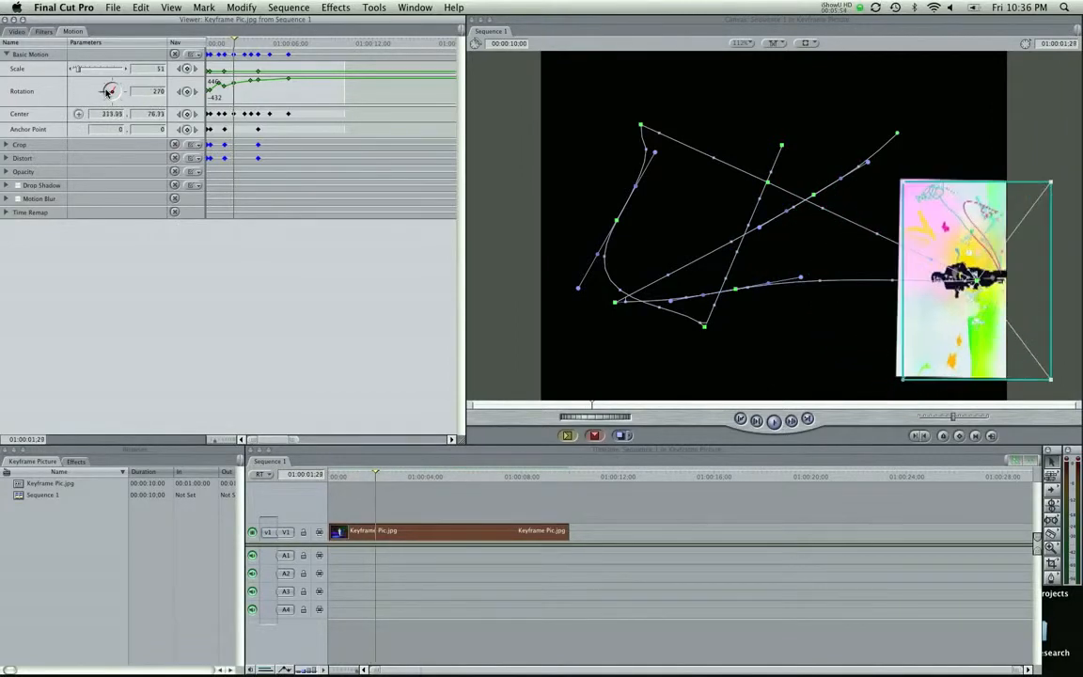
{"action": "key", "text": "Right"}
{"action": "key", "text": "Right"}
{"action": "key", "text": "Right"}
{"action": "key", "text": "Right"}
{"action": "key", "text": "Right"}
{"action": "key", "text": "Right"}
{"action": "key", "text": "Right"}
{"action": "key", "text": "Right"}
{"action": "key", "text": "Right"}
{"action": "key", "text": "Right"}
{"action": "key", "text": "Right"}
{"action": "key", "text": "Right"}
{"action": "key", "text": "Right"}
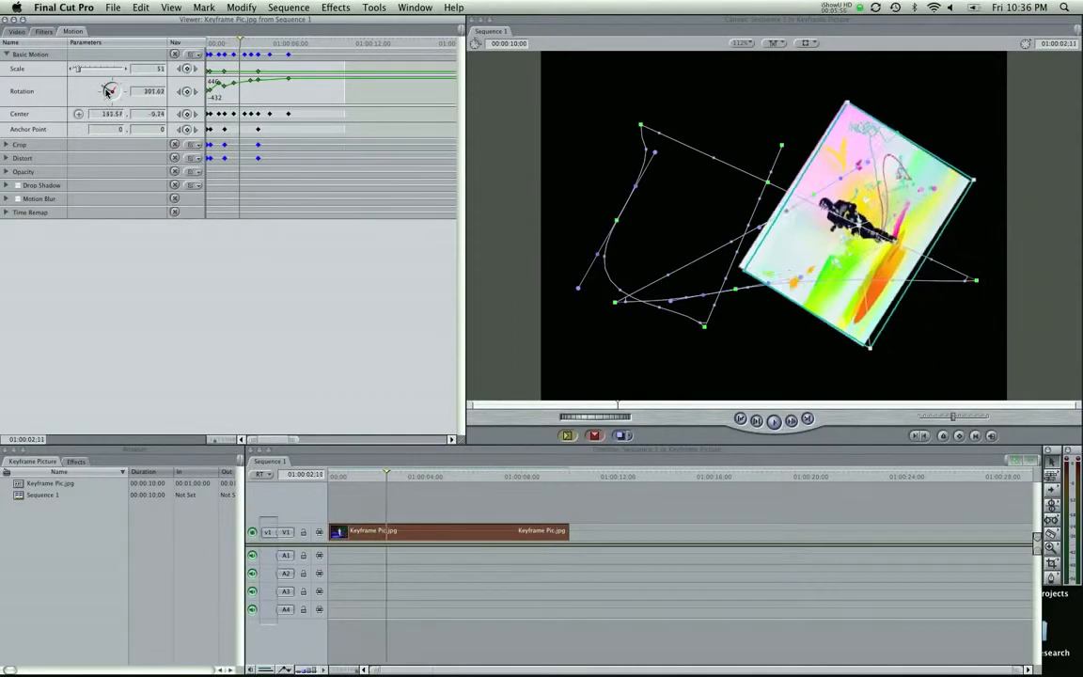
{"action": "key", "text": "Right"}
{"action": "key", "text": "Right"}
{"action": "key", "text": "Right"}
{"action": "key", "text": "Right"}
{"action": "key", "text": "Right"}
{"action": "key", "text": "Right"}
{"action": "key", "text": "Right"}
{"action": "key", "text": "Right"}
{"action": "key", "text": "Right"}
{"action": "key", "text": "Right"}
{"action": "key", "text": "Right"}
{"action": "key", "text": "Right"}
{"action": "key", "text": "Right"}
{"action": "key", "text": "Right"}
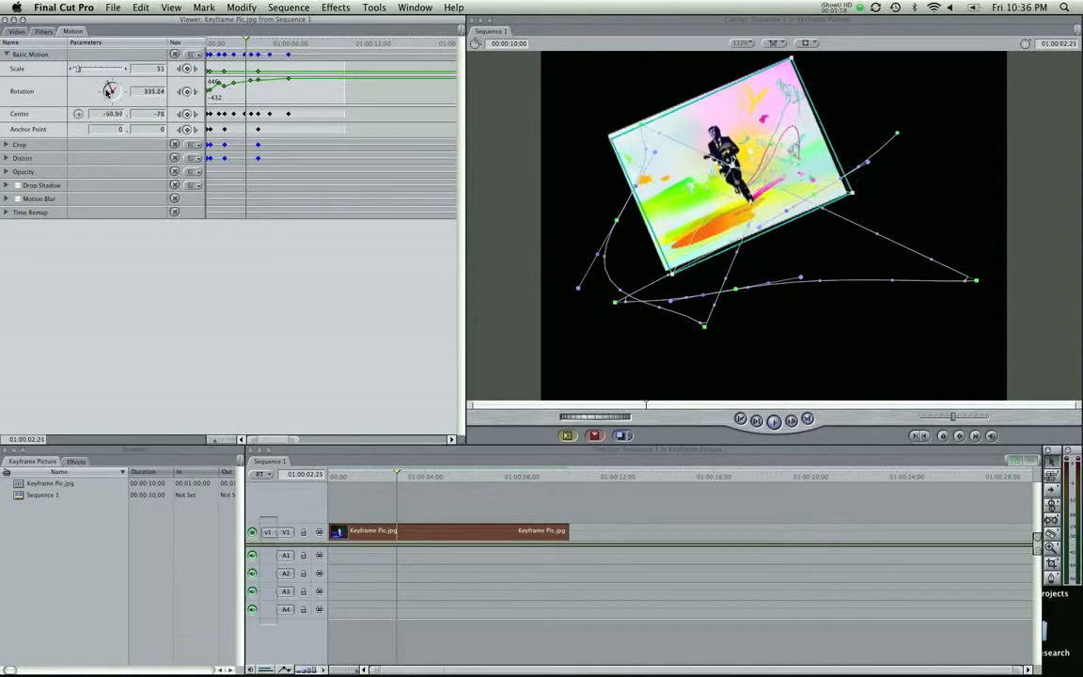
{"action": "key", "text": "Right"}
{"action": "key", "text": "Right"}
{"action": "key", "text": "Right"}
{"action": "key", "text": "Right"}
{"action": "key", "text": "Right"}
{"action": "key", "text": "Right"}
{"action": "key", "text": "Right"}
{"action": "key", "text": "Right"}
Step: Reshape the motion path's left-hand curve by pulling its lower Bezier handle inward and up
{"action": "left_click_drag", "start_coordinate": [579, 290], "coordinate": [620, 256]}
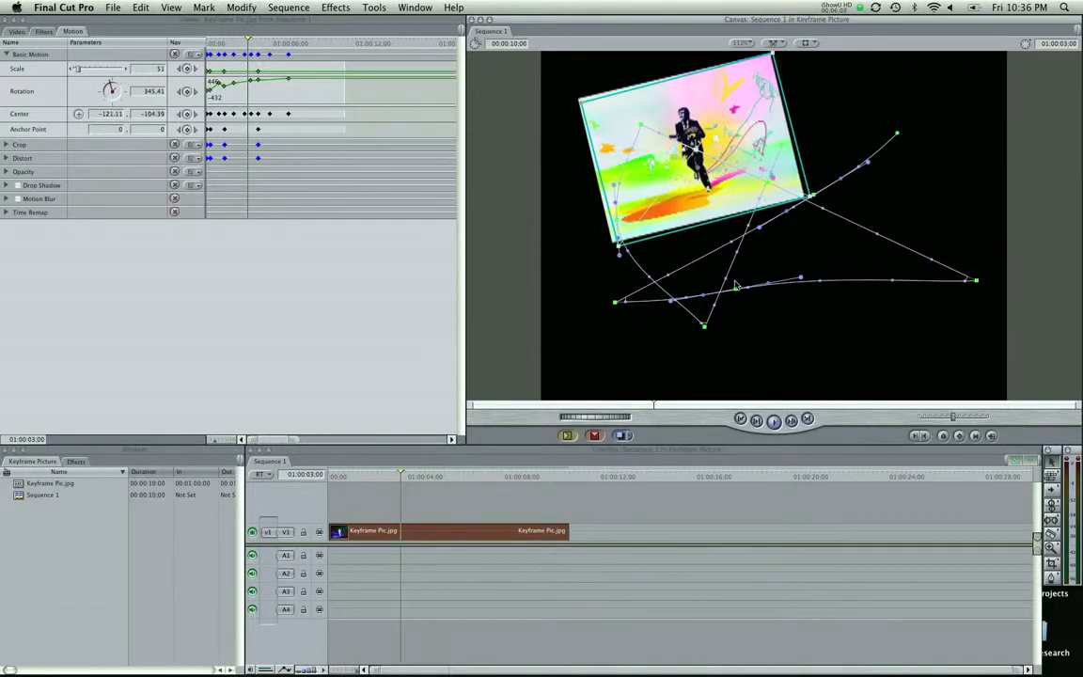